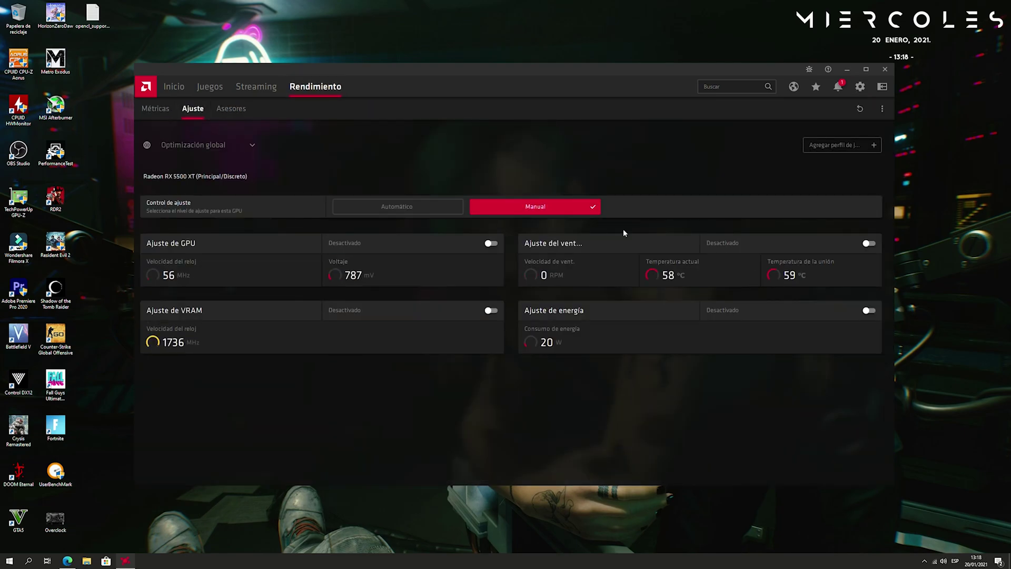
Enable fan tuning and its advanced control (Control avanzado) for the Radeon RX 5500 XT.
{"action": "left_click", "coordinate": [868, 243]}
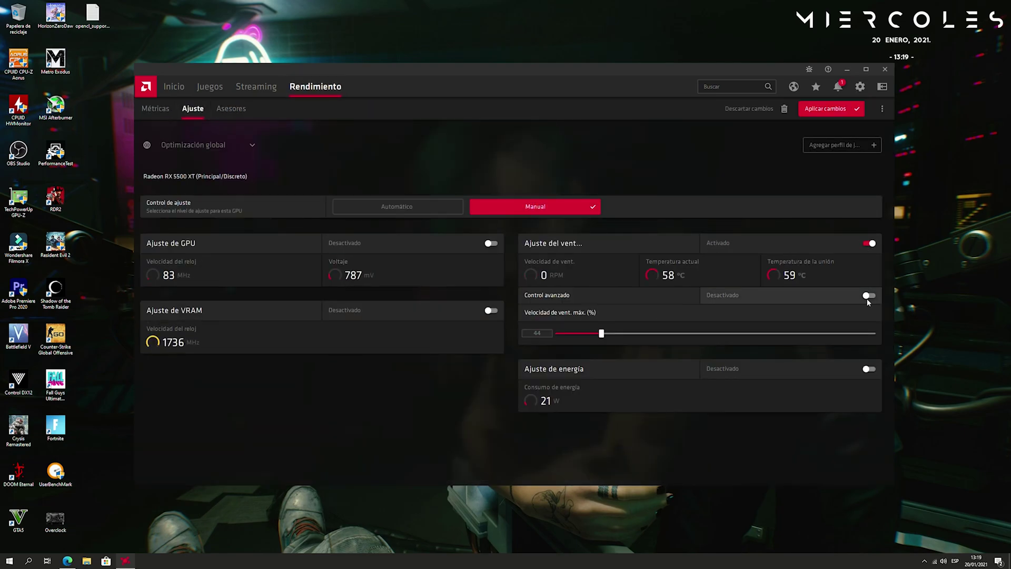
{"action": "left_click", "coordinate": [869, 294]}
{"action": "scroll", "coordinate": [781, 296], "scroll_direction": "down", "scroll_amount": 2}
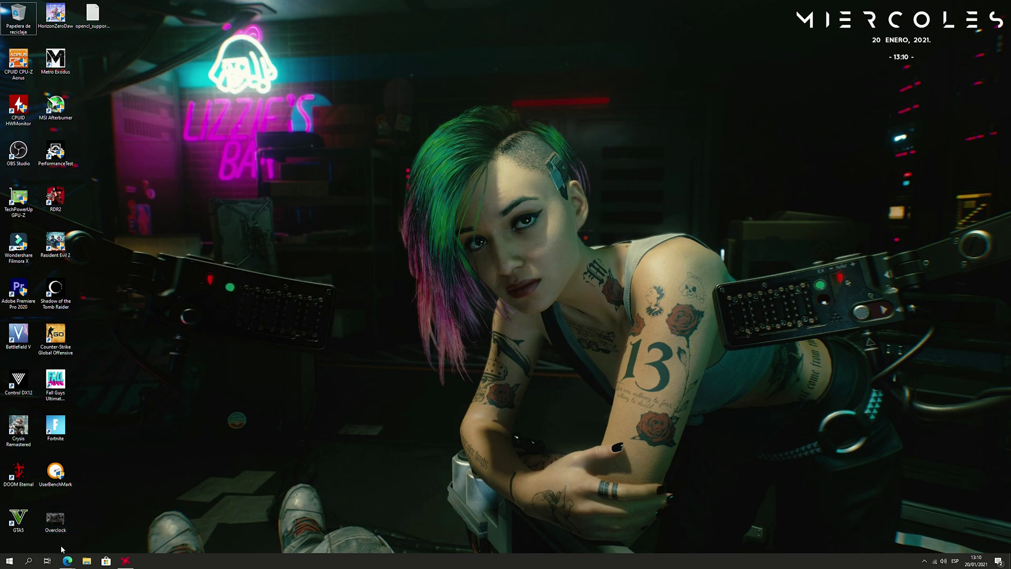
Switch to the browser's AMD support page and submit the product selection Graphics, AMD Radeon 5500 Series, RX 5500 Series, RX 5500 XT.
{"action": "left_click", "coordinate": [68, 561]}
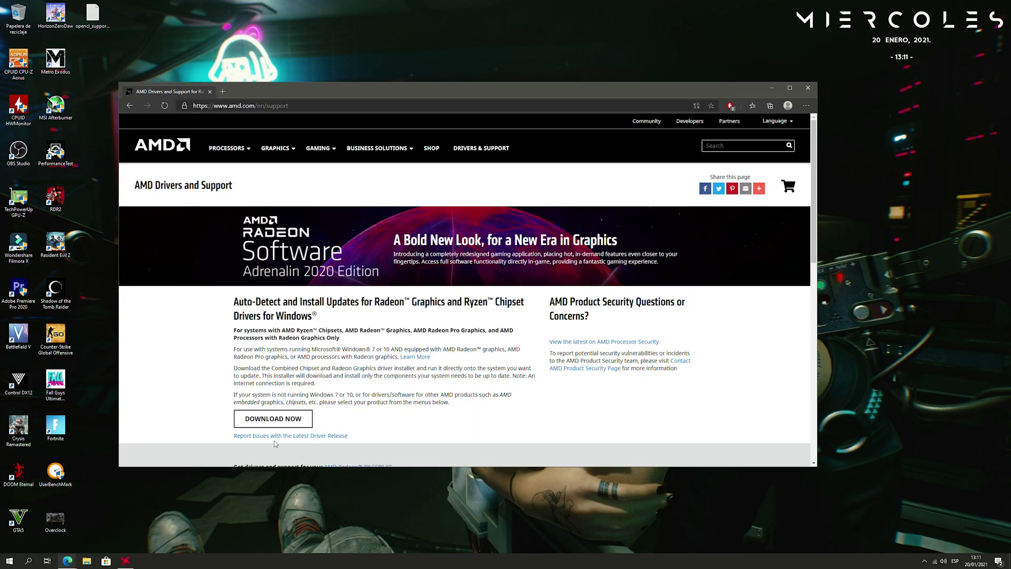
{"action": "left_click", "coordinate": [288, 106]}
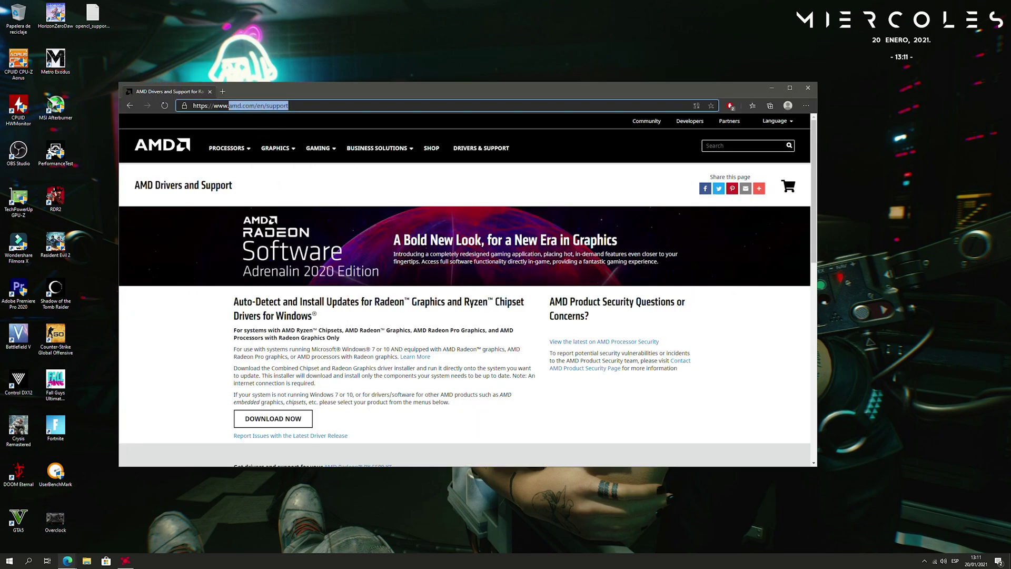
{"action": "scroll", "coordinate": [343, 307], "scroll_direction": "down", "scroll_amount": 1}
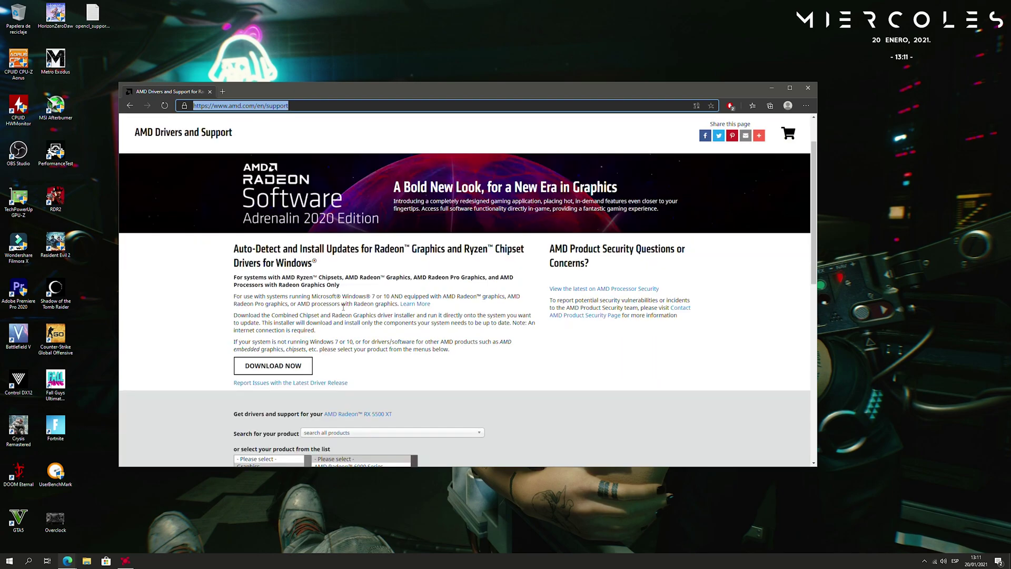
{"action": "scroll", "coordinate": [337, 343], "scroll_direction": "down", "scroll_amount": 2}
{"action": "left_click", "coordinate": [254, 363]}
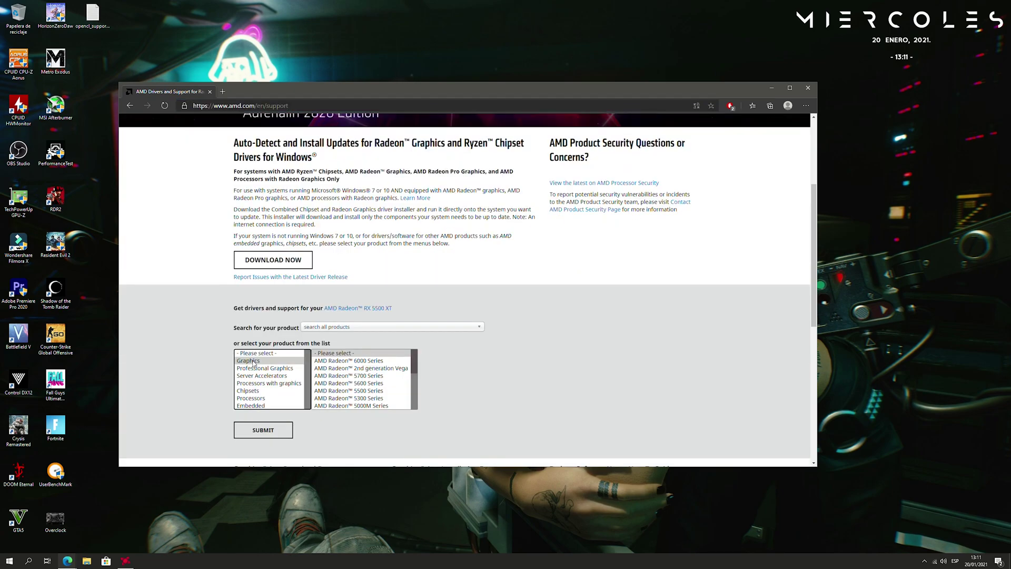
{"action": "mouse_move", "coordinate": [414, 369]}
{"action": "left_mouse_down"}
{"action": "mouse_move", "coordinate": [417, 403]}
{"action": "mouse_move", "coordinate": [416, 370]}
{"action": "left_mouse_up"}
{"action": "left_click", "coordinate": [374, 384]}
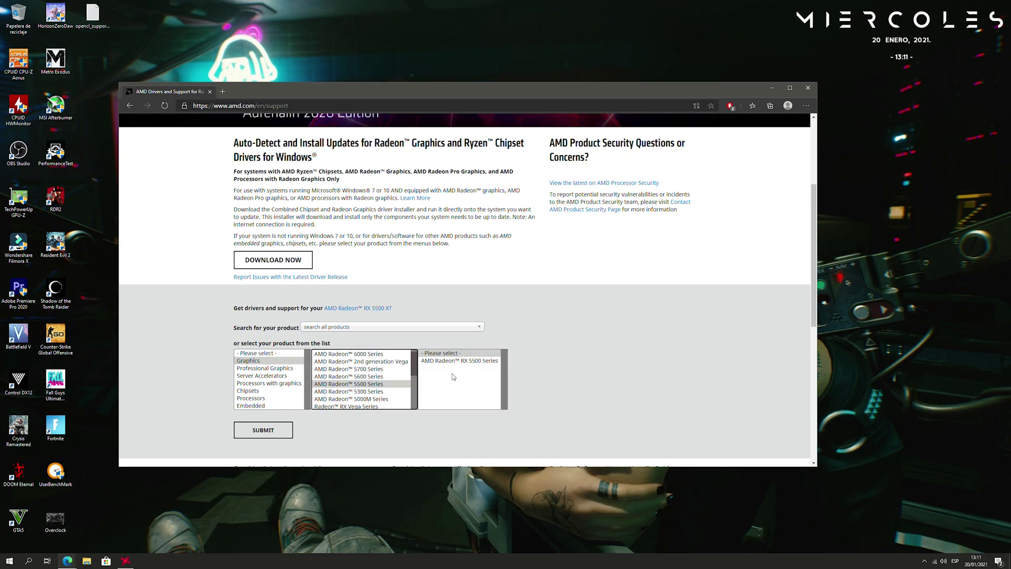
{"action": "left_click", "coordinate": [468, 363]}
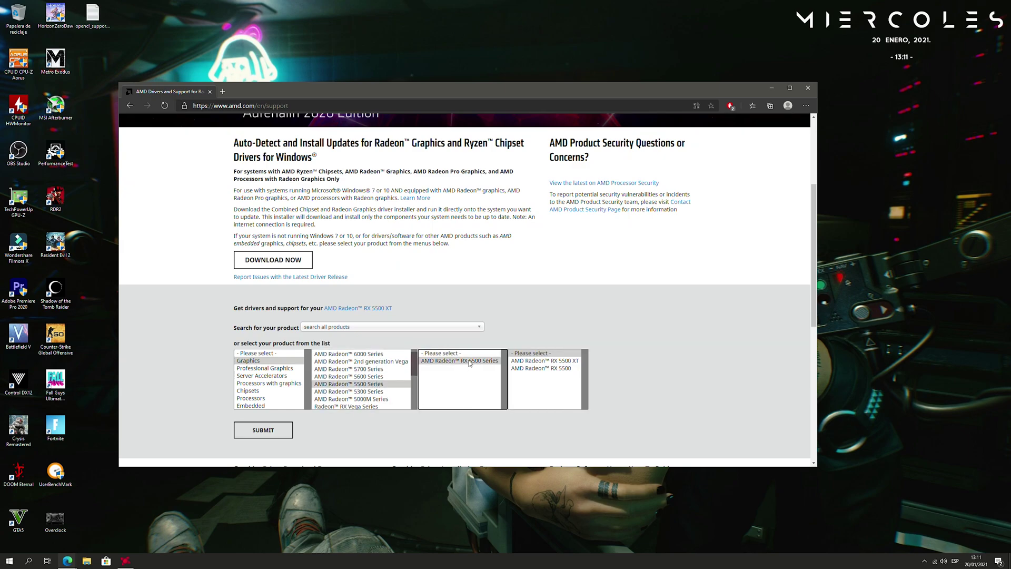
{"action": "left_click", "coordinate": [562, 363]}
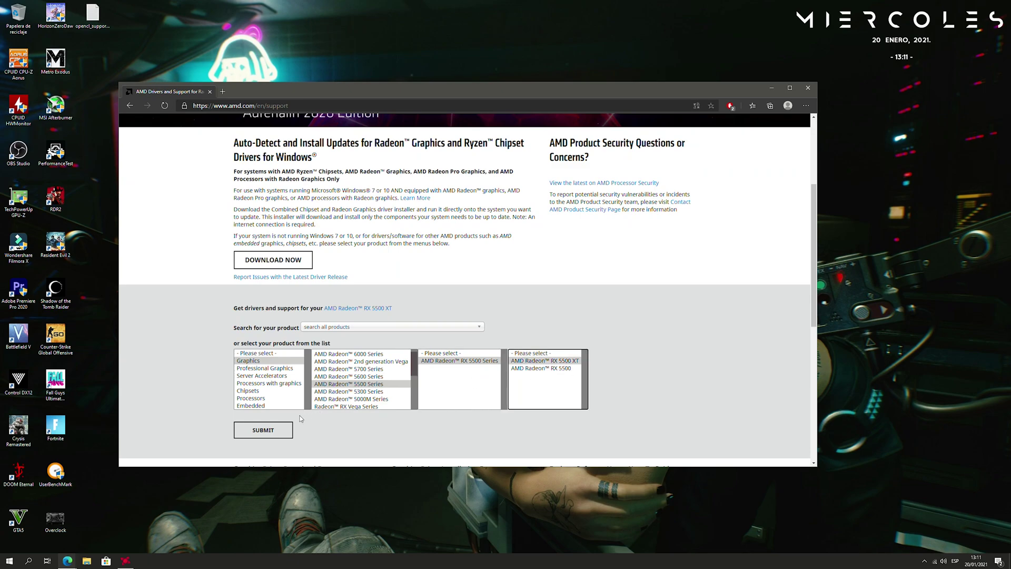
{"action": "left_click", "coordinate": [272, 430]}
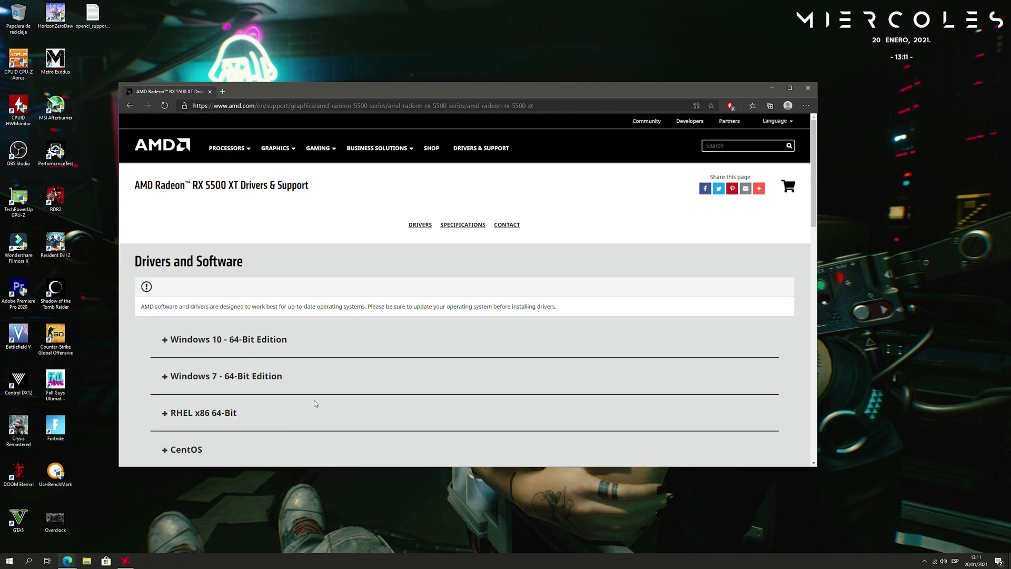
Expand the Windows 10 64-Bit Edition drivers and highlight the Optional and Recommended labels of the two Radeon Software revisions.
{"action": "scroll", "coordinate": [293, 374], "scroll_direction": "down", "scroll_amount": 1}
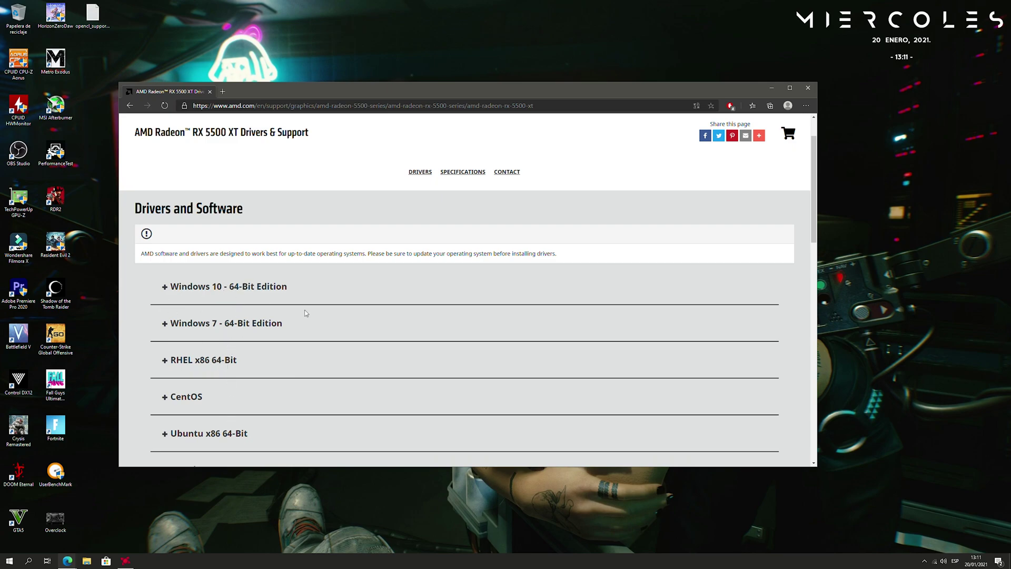
{"action": "left_click", "coordinate": [275, 293]}
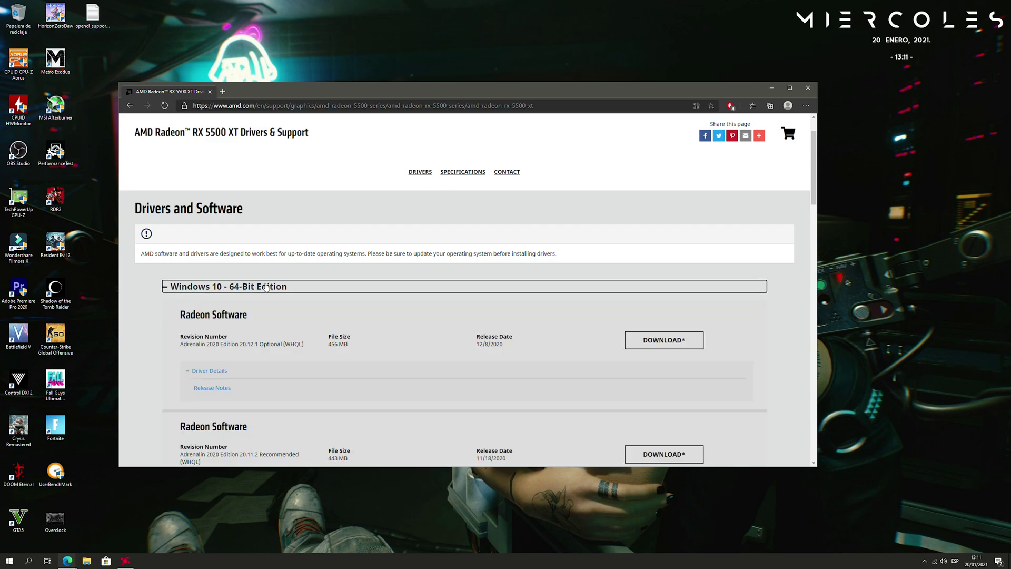
{"action": "scroll", "coordinate": [509, 334], "scroll_direction": "down", "scroll_amount": 1}
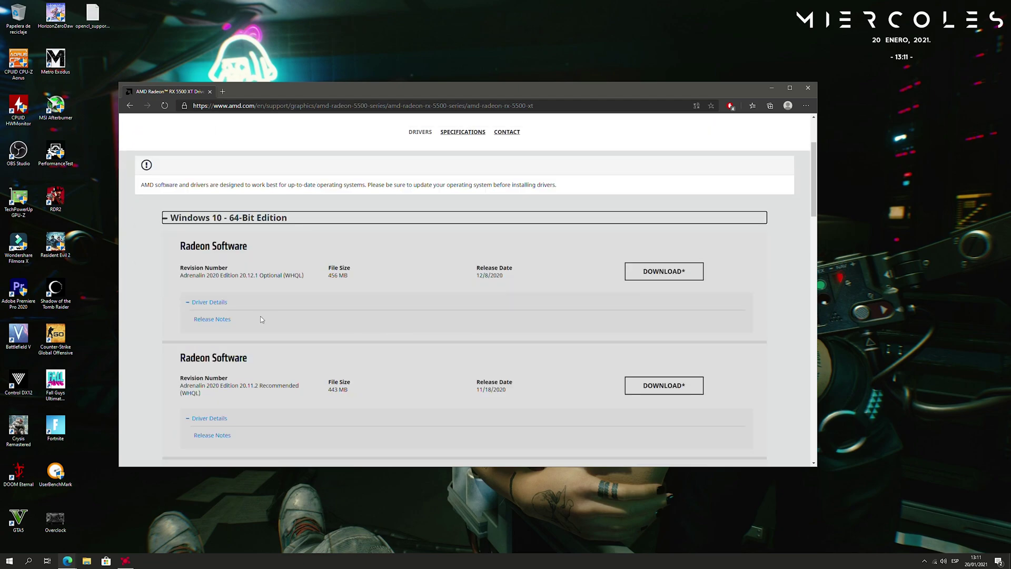
{"action": "left_click_drag", "start_coordinate": [259, 275], "coordinate": [305, 277]}
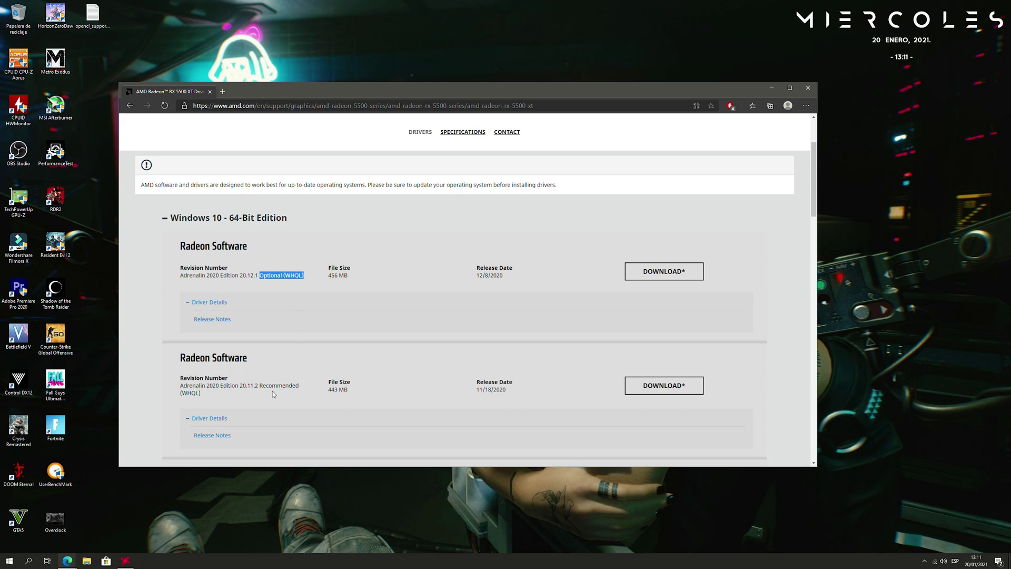
{"action": "left_click_drag", "start_coordinate": [260, 386], "coordinate": [301, 386]}
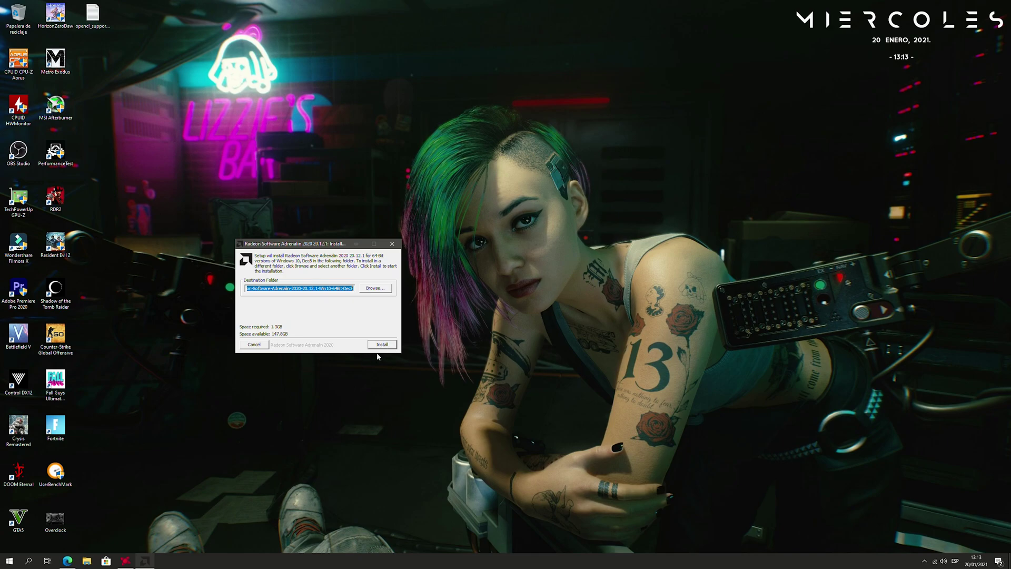
Close the driver installer without installing and open AMD Radeon Software from the desktop.
{"action": "left_click", "coordinate": [391, 244]}
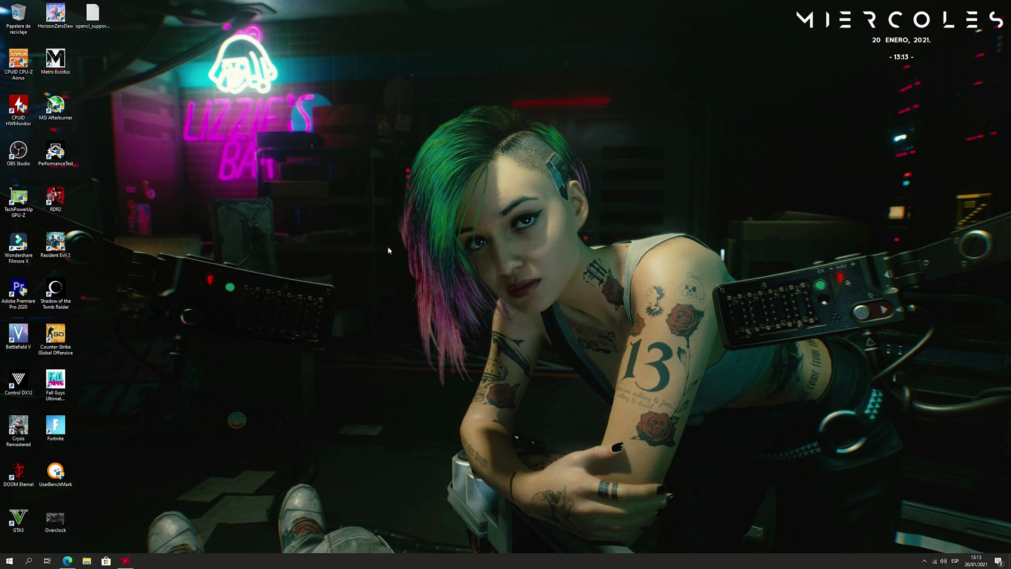
{"action": "right_click", "coordinate": [327, 150]}
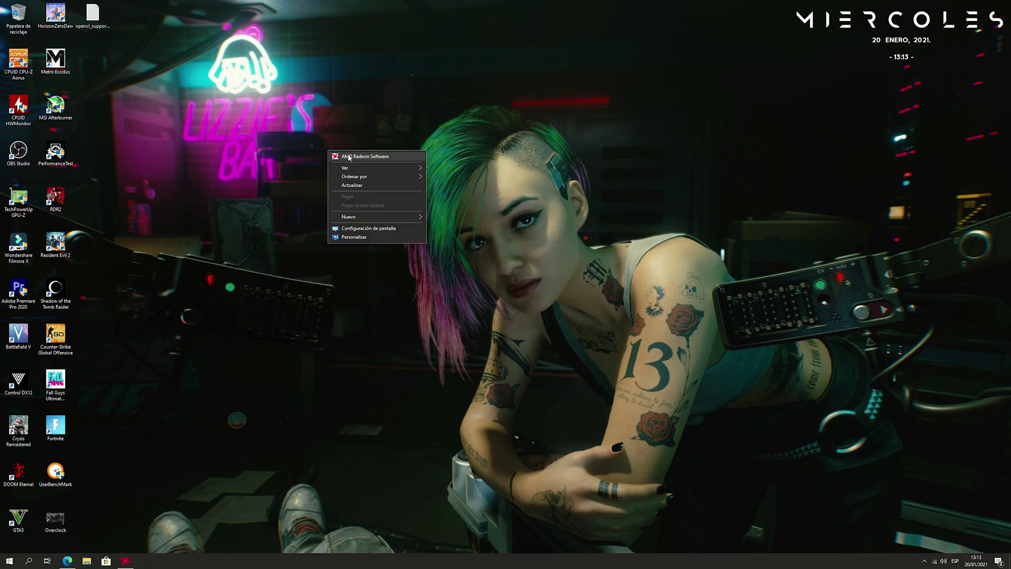
{"action": "left_click", "coordinate": [358, 157]}
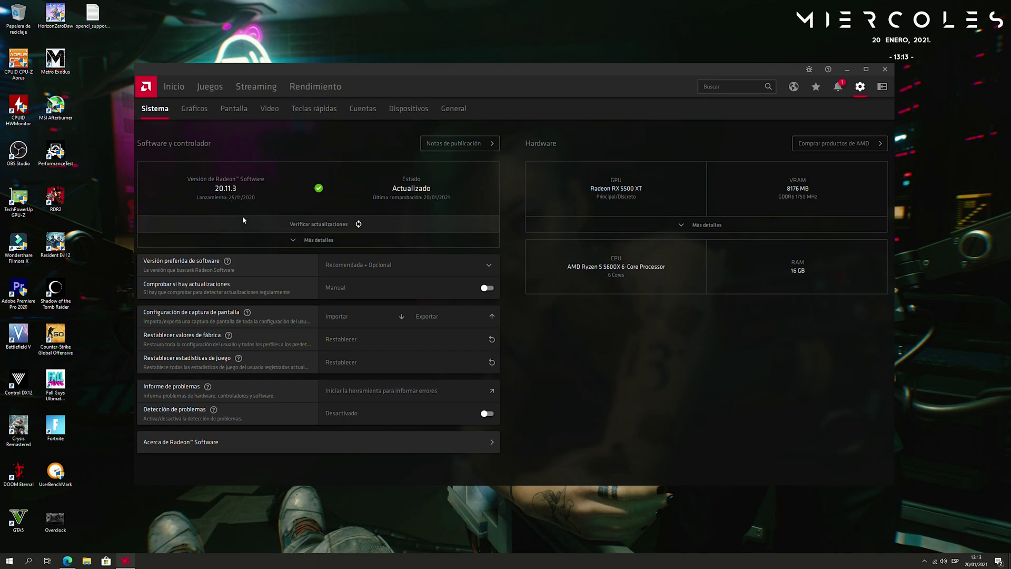
Try Solo recomendada as the preferred software version and automatic update checks, restoring Recomendada + Opcional and Manual.
{"action": "left_click", "coordinate": [468, 263]}
{"action": "left_click", "coordinate": [469, 264]}
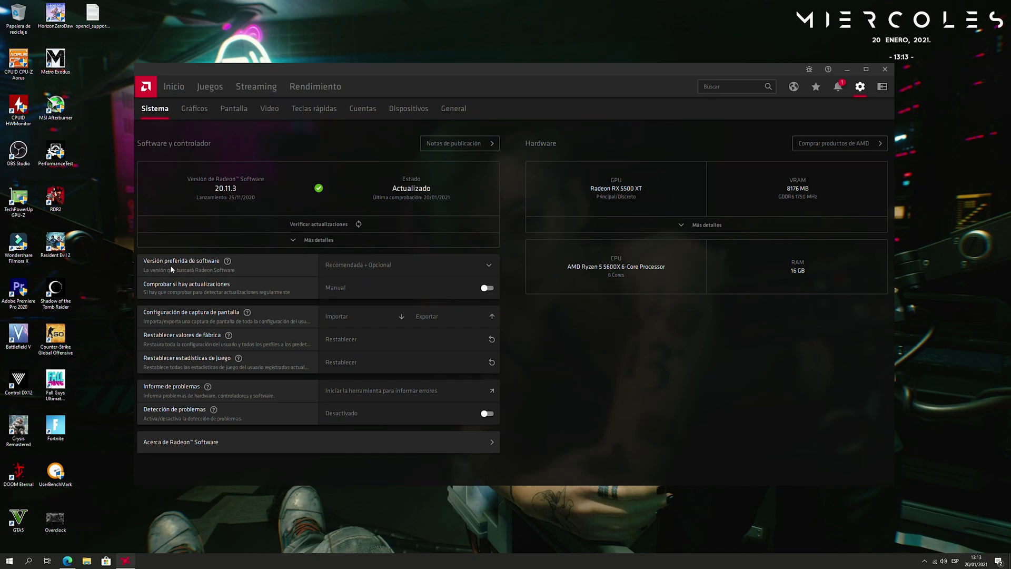
{"action": "left_click", "coordinate": [427, 265]}
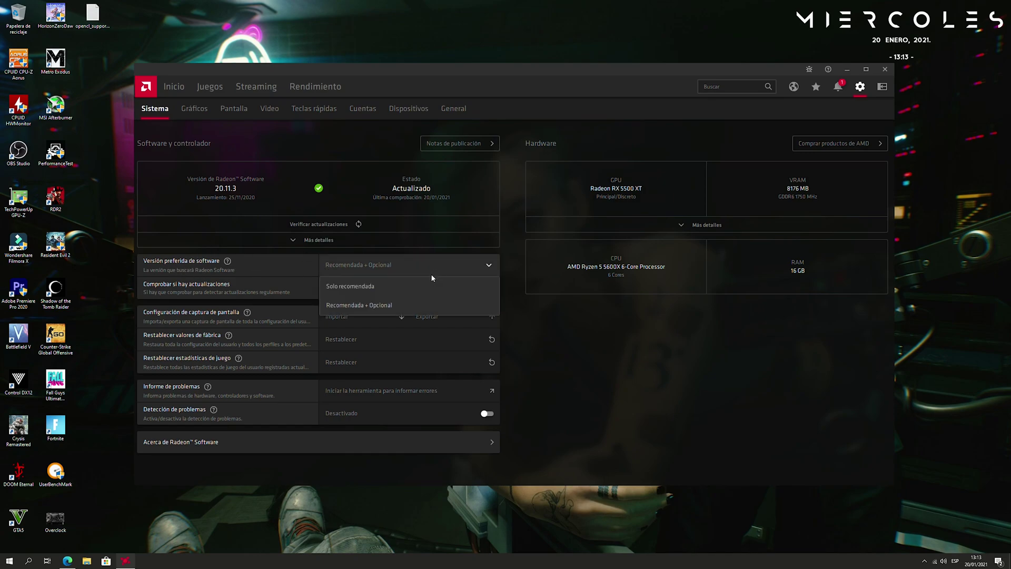
{"action": "left_click", "coordinate": [371, 291]}
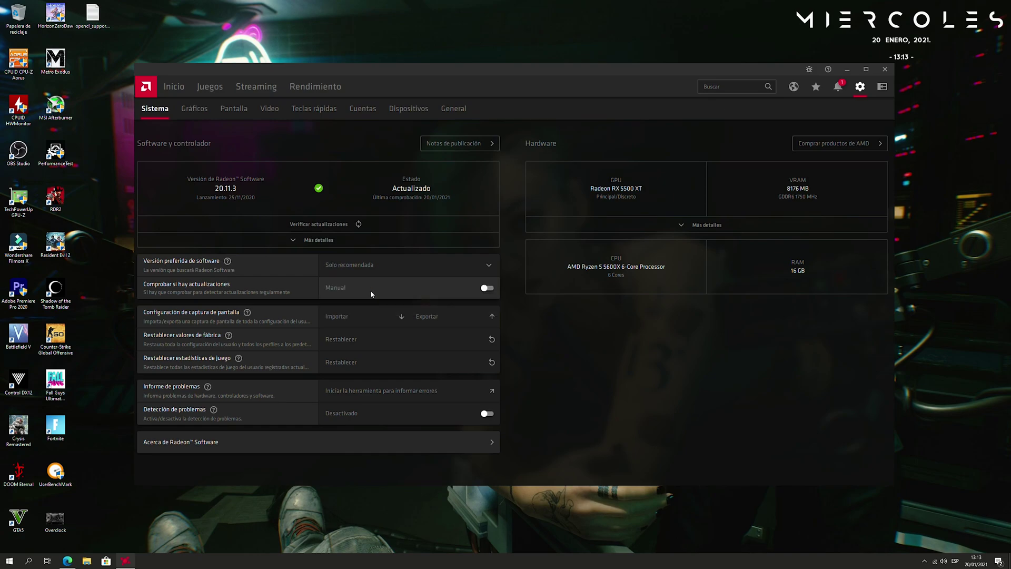
{"action": "left_click", "coordinate": [412, 266]}
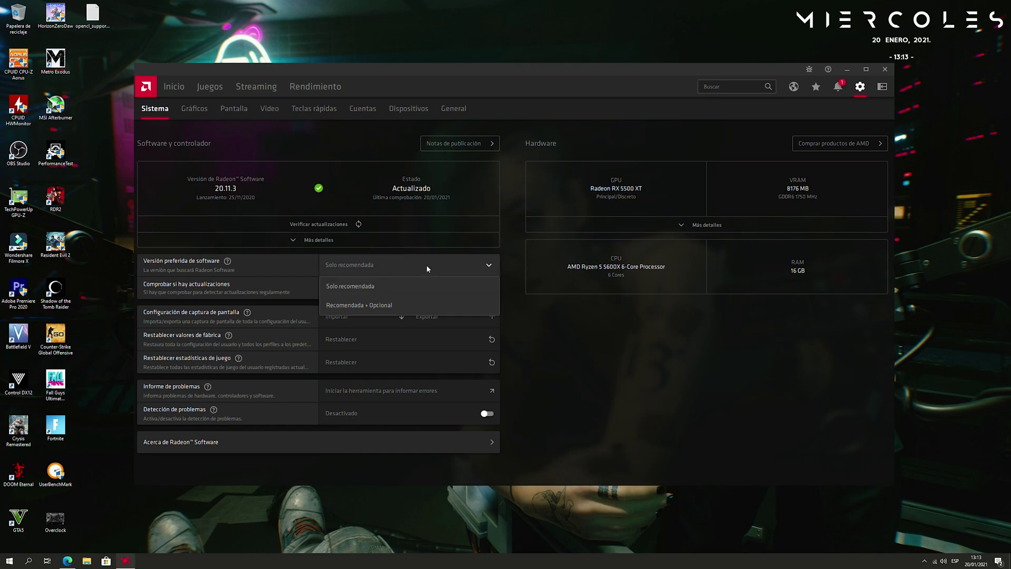
{"action": "left_click", "coordinate": [383, 301]}
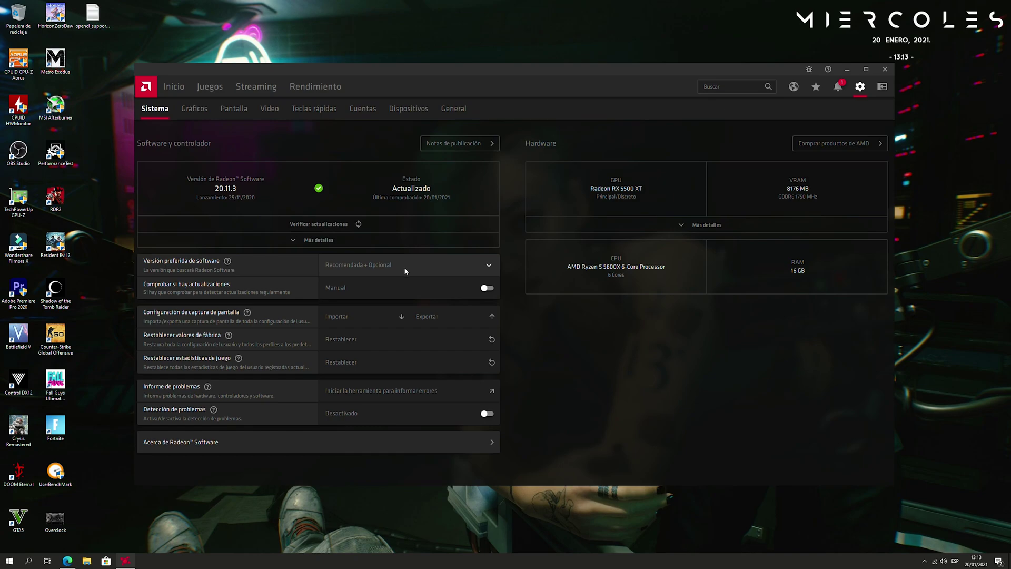
{"action": "left_click", "coordinate": [484, 289]}
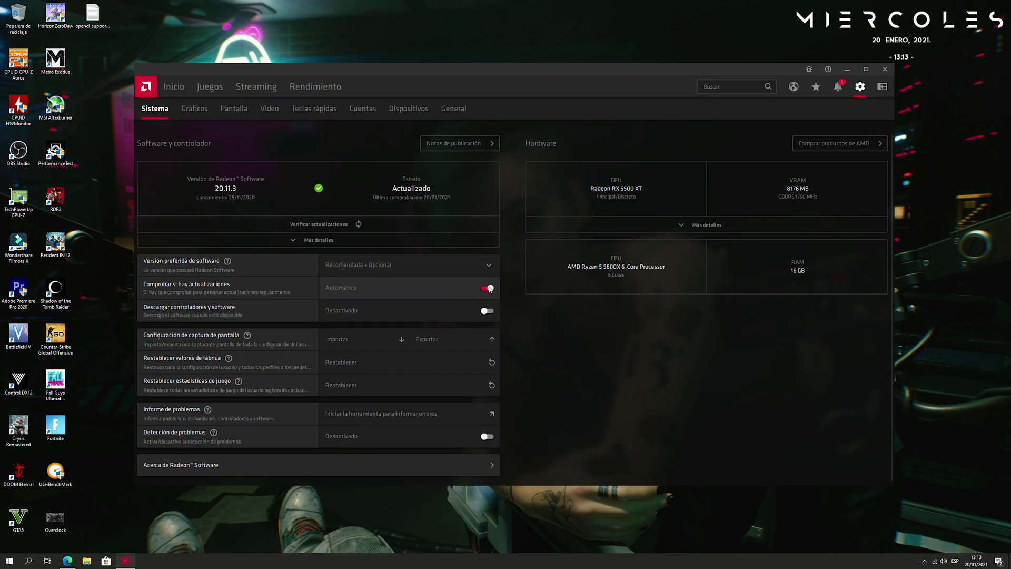
{"action": "left_click", "coordinate": [487, 290]}
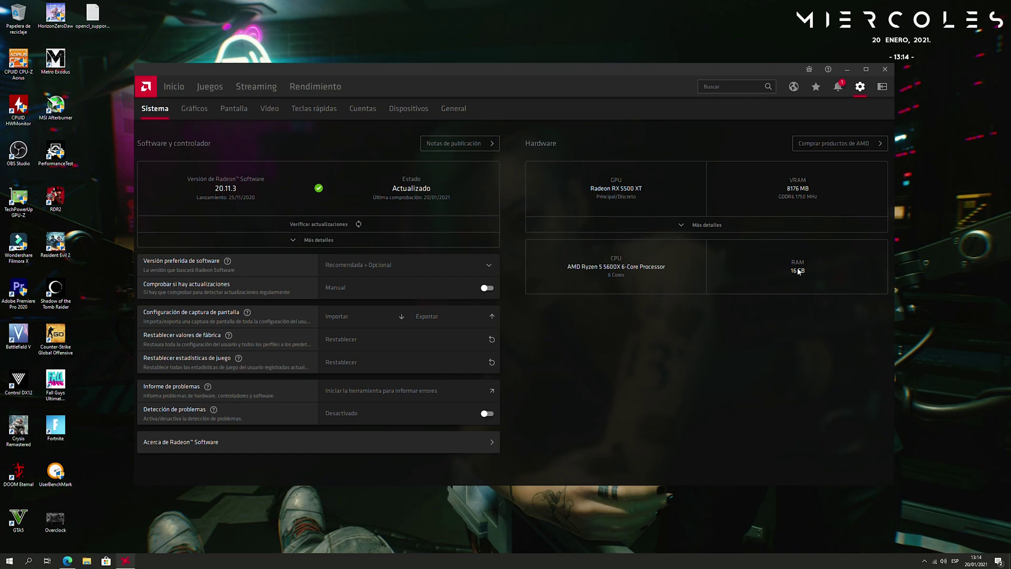
Open the global graphics settings and switch Radeon Anti-Lag on and back off.
{"action": "left_click", "coordinate": [210, 113]}
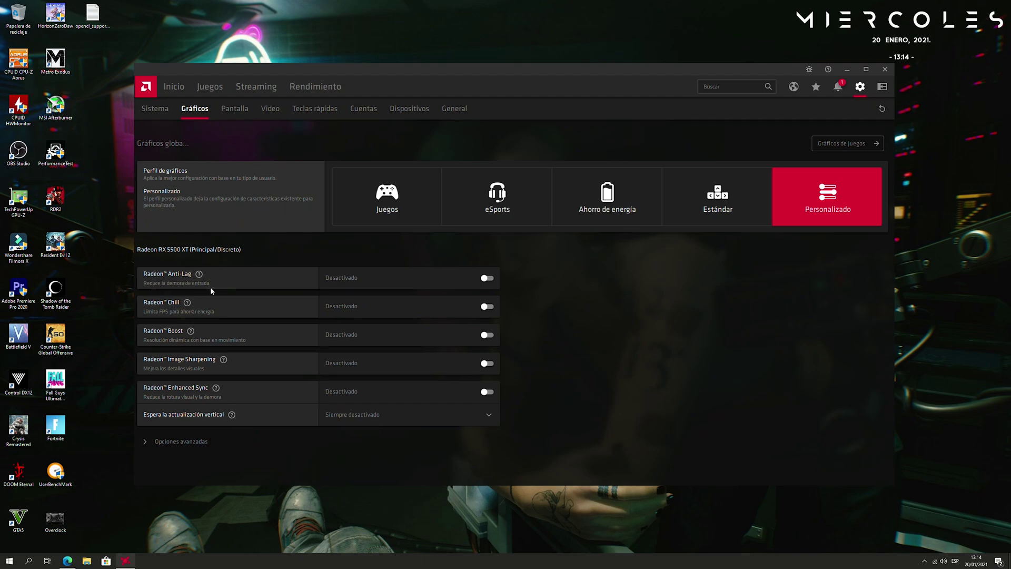
{"action": "left_click", "coordinate": [498, 277]}
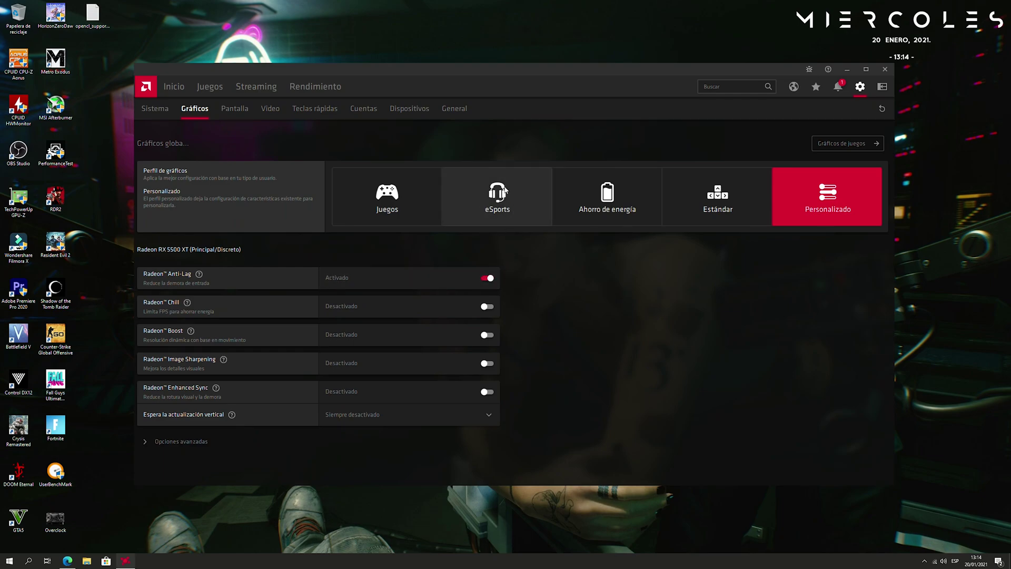
{"action": "left_click", "coordinate": [488, 278]}
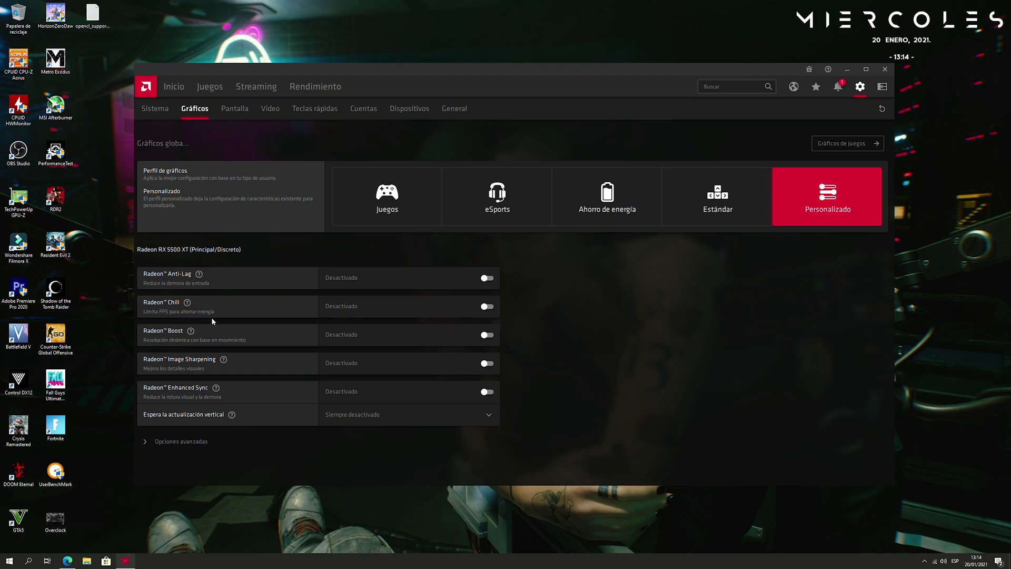
Try out Radeon Chill with its minimum FPS limit and Radeon Boost, switching each one back off.
{"action": "left_click", "coordinate": [485, 307]}
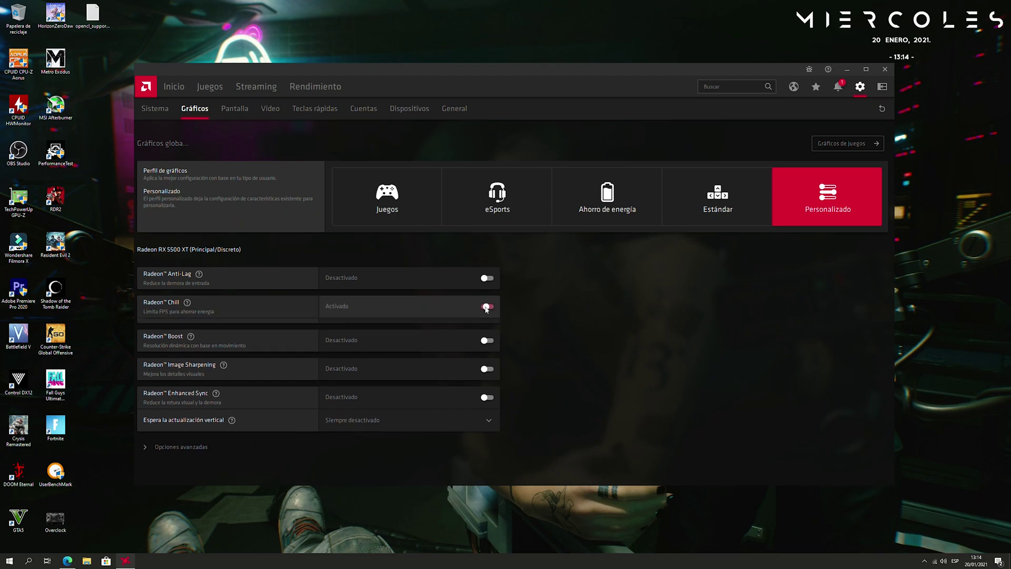
{"action": "left_click_drag", "start_coordinate": [403, 334], "coordinate": [404, 333]}
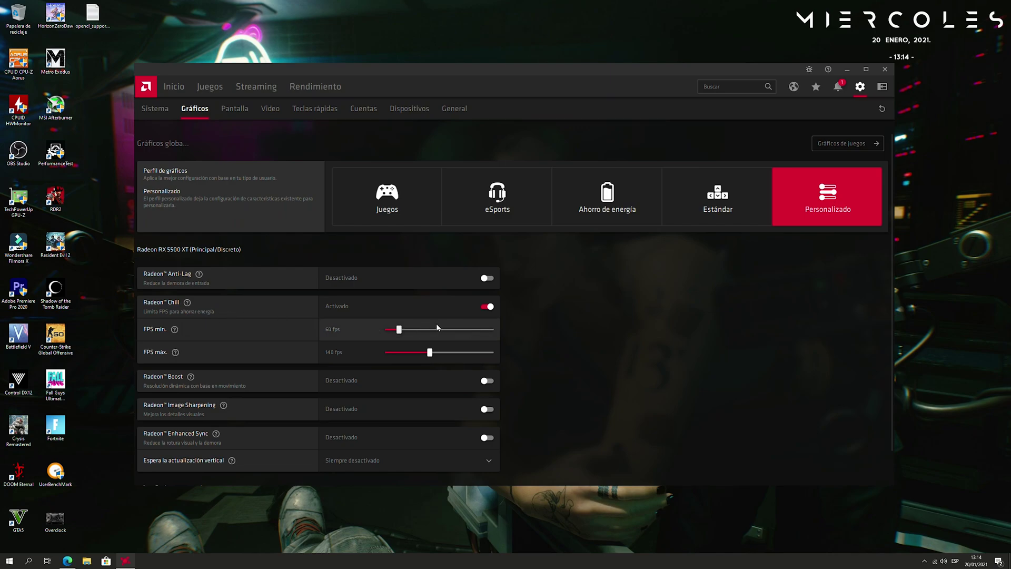
{"action": "left_click", "coordinate": [488, 306]}
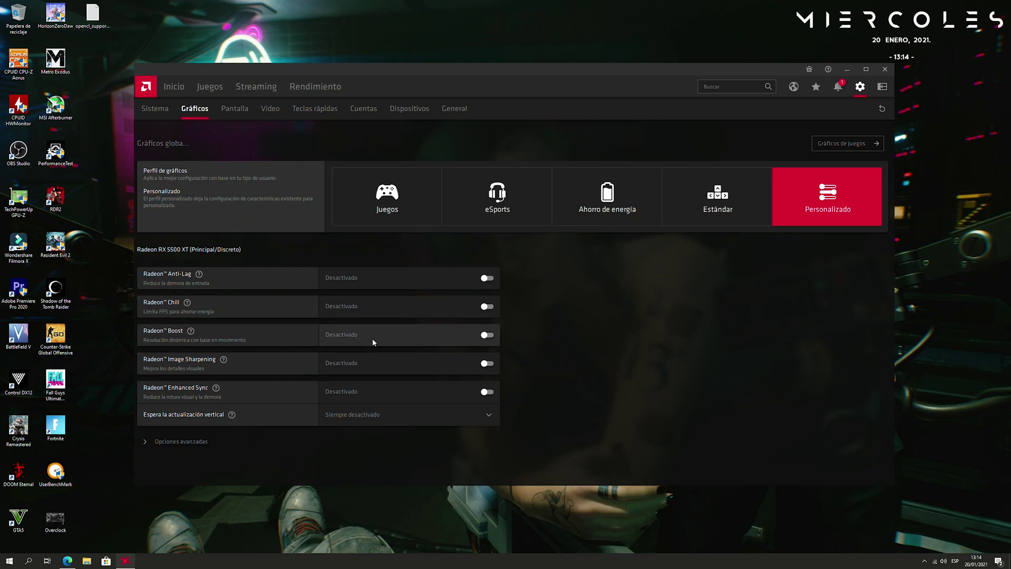
{"action": "left_click", "coordinate": [486, 335]}
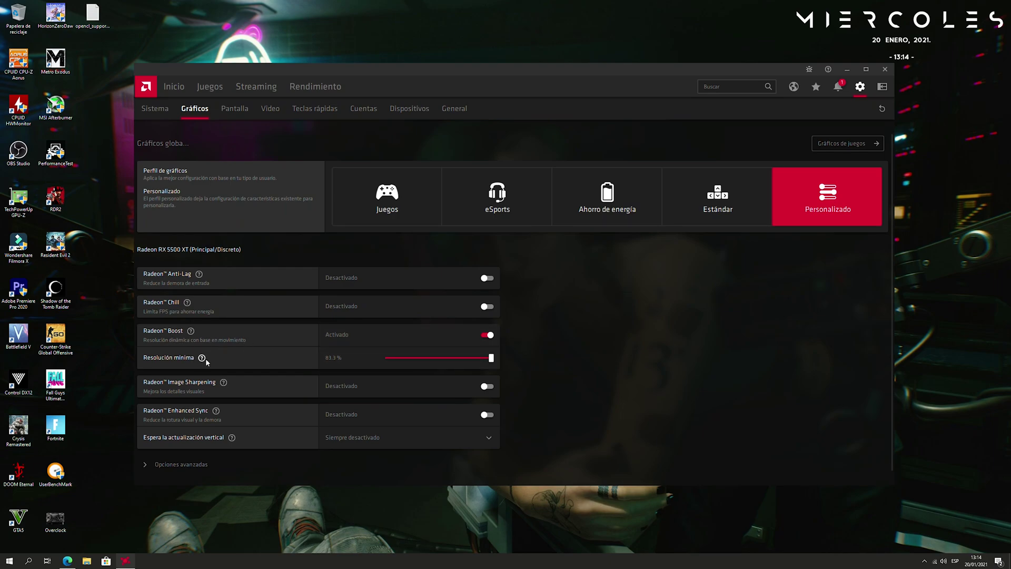
{"action": "left_click", "coordinate": [489, 336]}
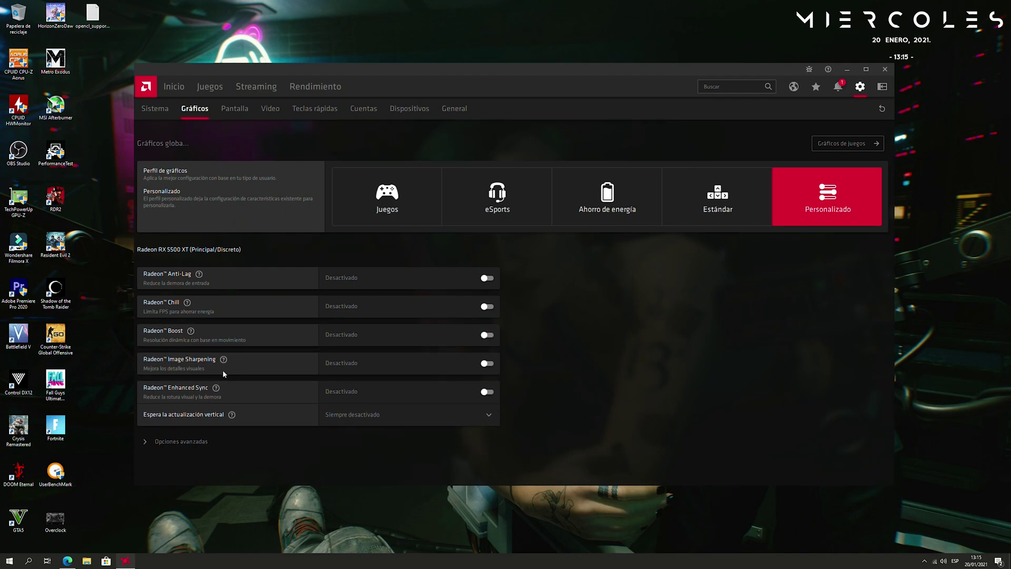
Enable Radeon Image Sharpening with the sharpness (Nitidez) at 80 %.
{"action": "left_click", "coordinate": [481, 363]}
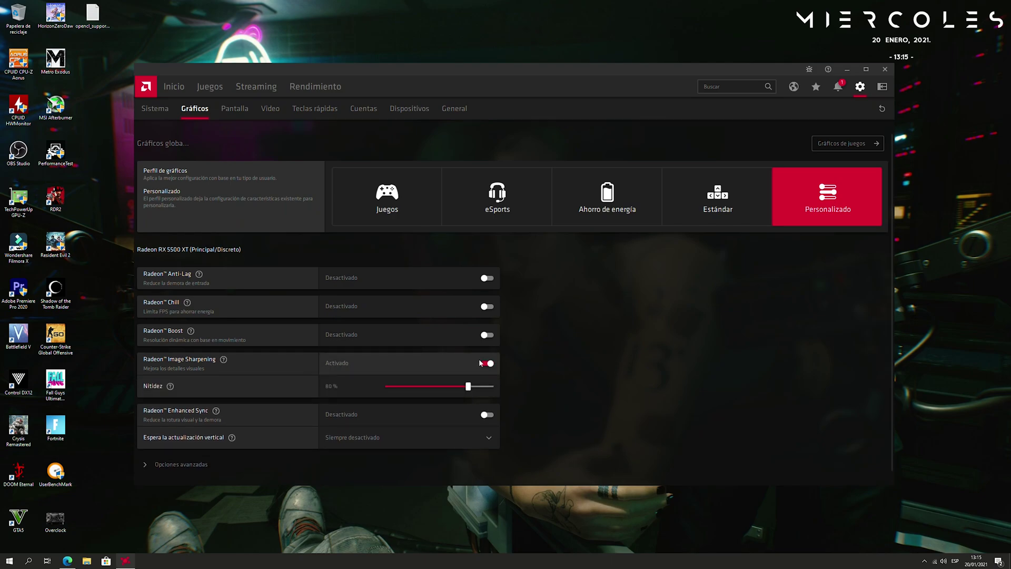
{"action": "mouse_move", "coordinate": [469, 388]}
{"action": "left_mouse_down"}
{"action": "mouse_move", "coordinate": [481, 392]}
{"action": "mouse_move", "coordinate": [469, 392]}
{"action": "left_mouse_up"}
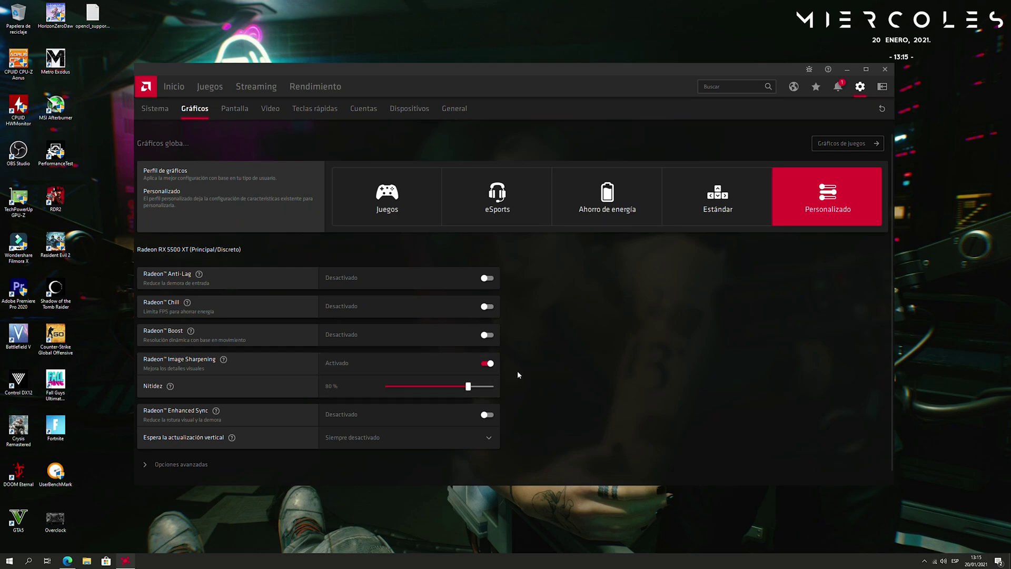
Expand the advanced graphics options and check the Espera la actualización vertical setting, keeping it at Siempre desactivado.
{"action": "scroll", "coordinate": [517, 371], "scroll_direction": "down", "scroll_amount": 1}
{"action": "left_click", "coordinate": [199, 451]}
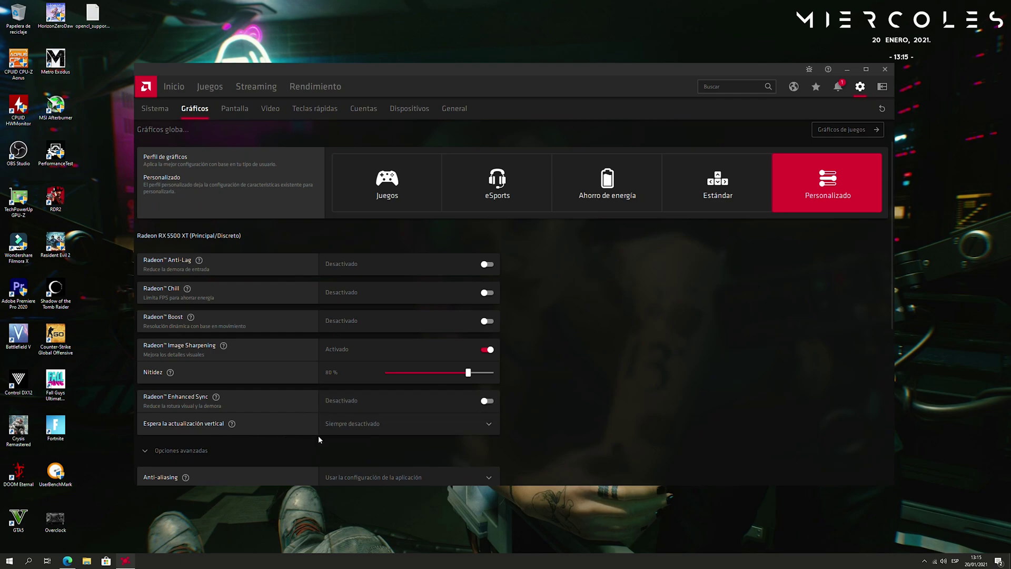
{"action": "left_click", "coordinate": [410, 429]}
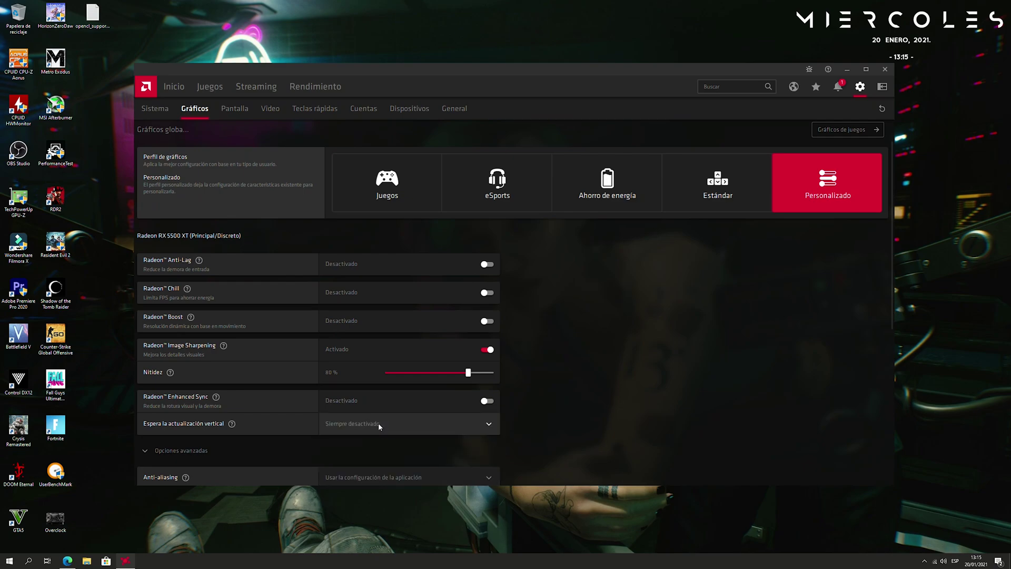
Set Anti-aliasing to Usar la configuración de la aplicación and Método Anti-Aliasing to Muestreo múltiple.
{"action": "scroll", "coordinate": [378, 422], "scroll_direction": "down", "scroll_amount": 3}
{"action": "scroll", "coordinate": [381, 411], "scroll_direction": "down", "scroll_amount": 2}
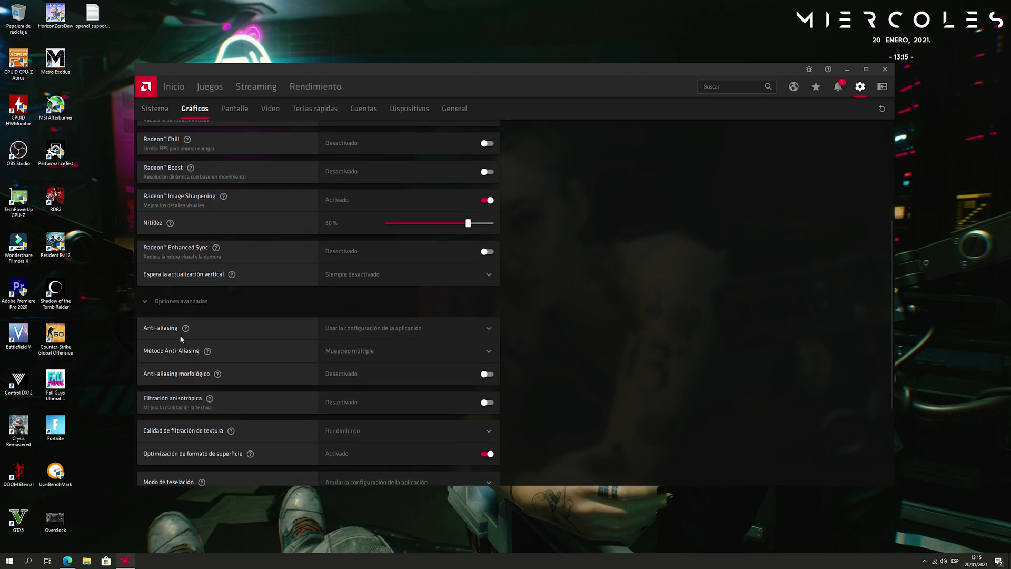
{"action": "left_click", "coordinate": [343, 338]}
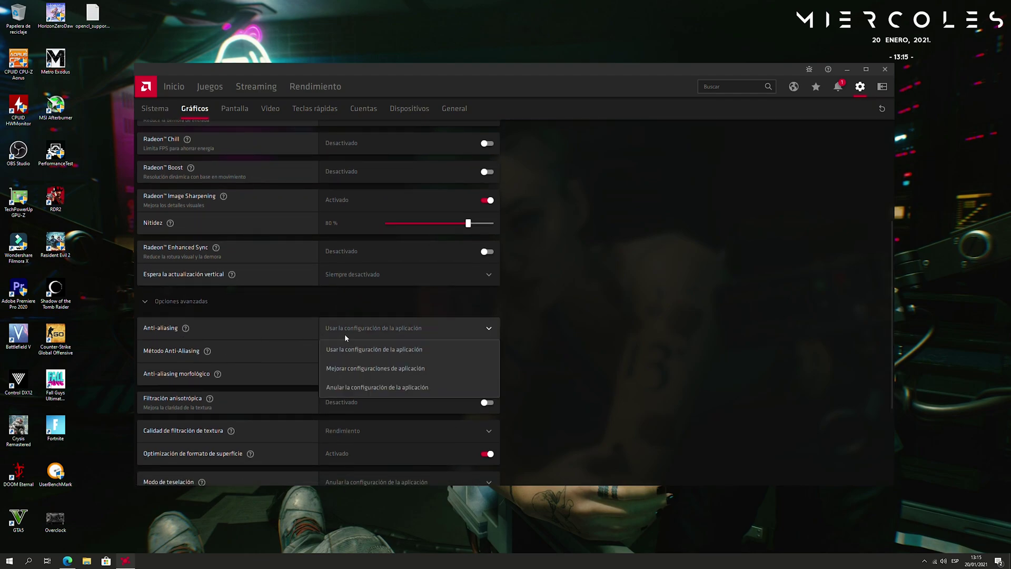
{"action": "left_click", "coordinate": [375, 349]}
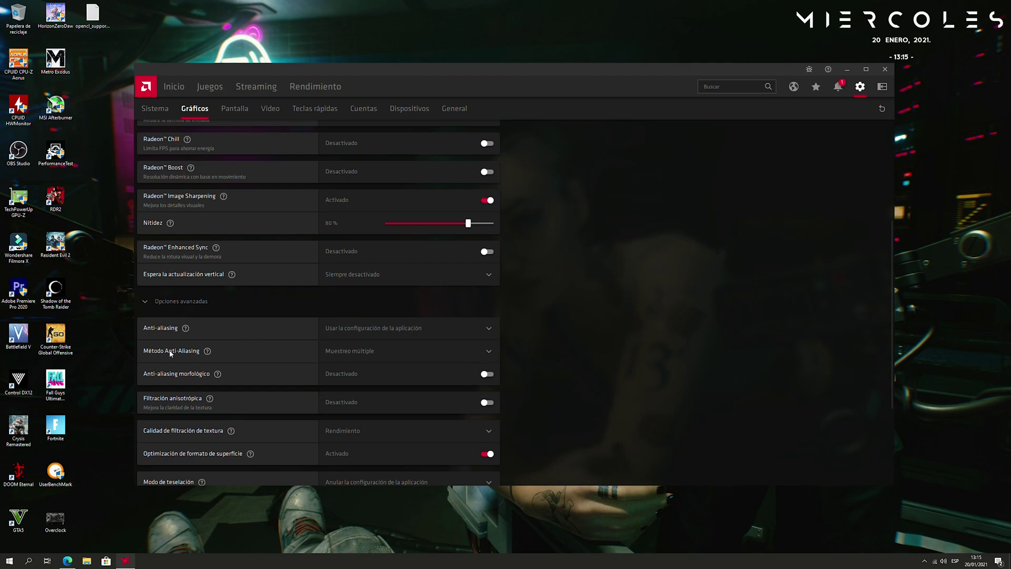
{"action": "left_click", "coordinate": [350, 355]}
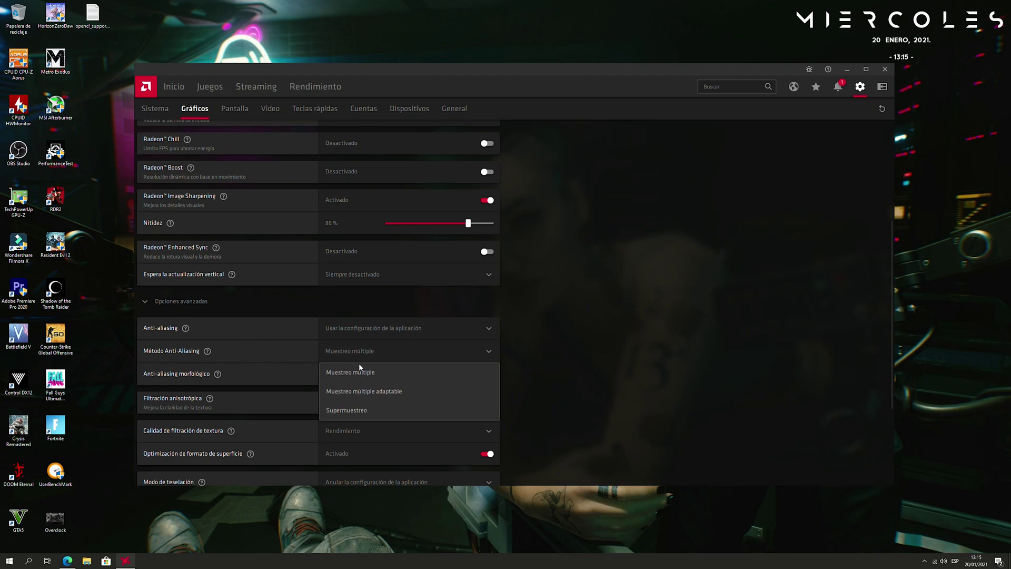
{"action": "left_click", "coordinate": [399, 370]}
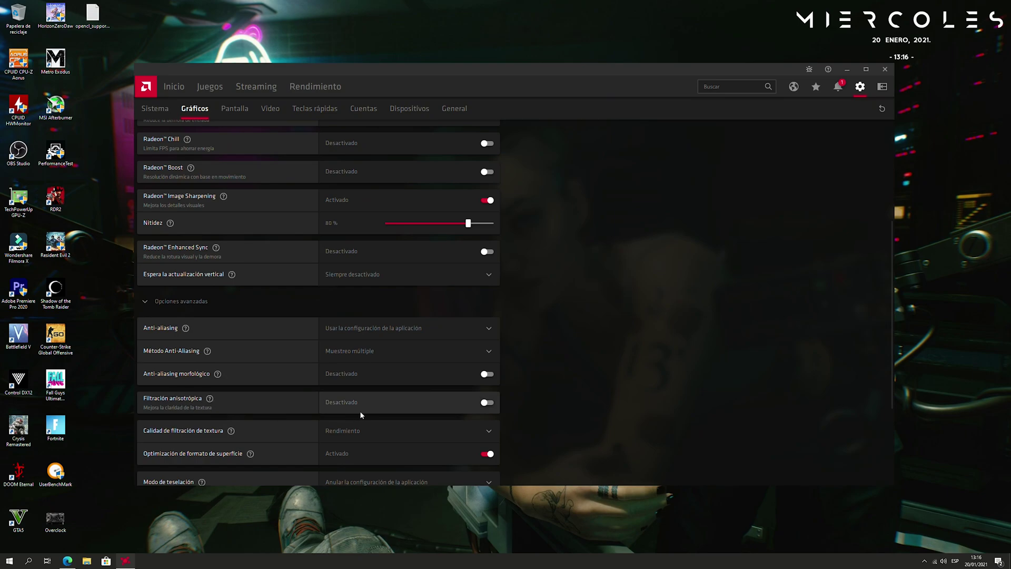
Set Calidad de filtración de textura to Rendimiento and turn off Optimización de formato de superficie.
{"action": "scroll", "coordinate": [327, 386], "scroll_direction": "down", "scroll_amount": 1}
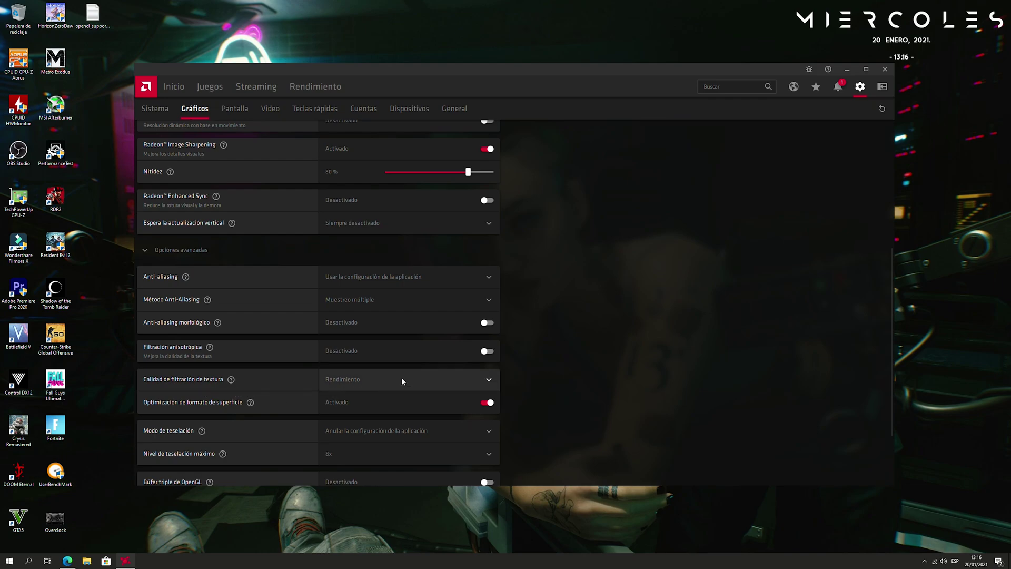
{"action": "left_click", "coordinate": [465, 379]}
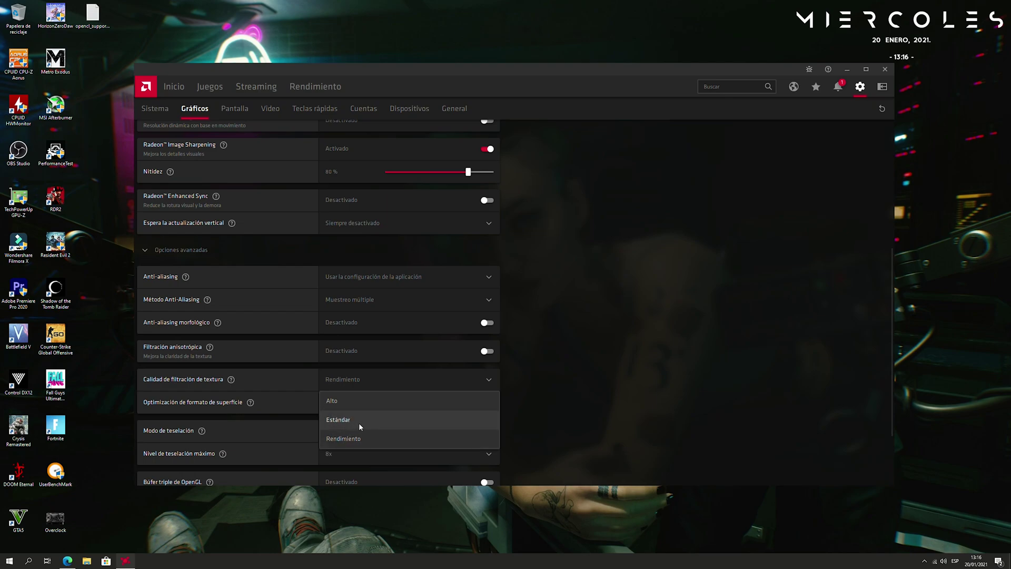
{"action": "left_click", "coordinate": [363, 438]}
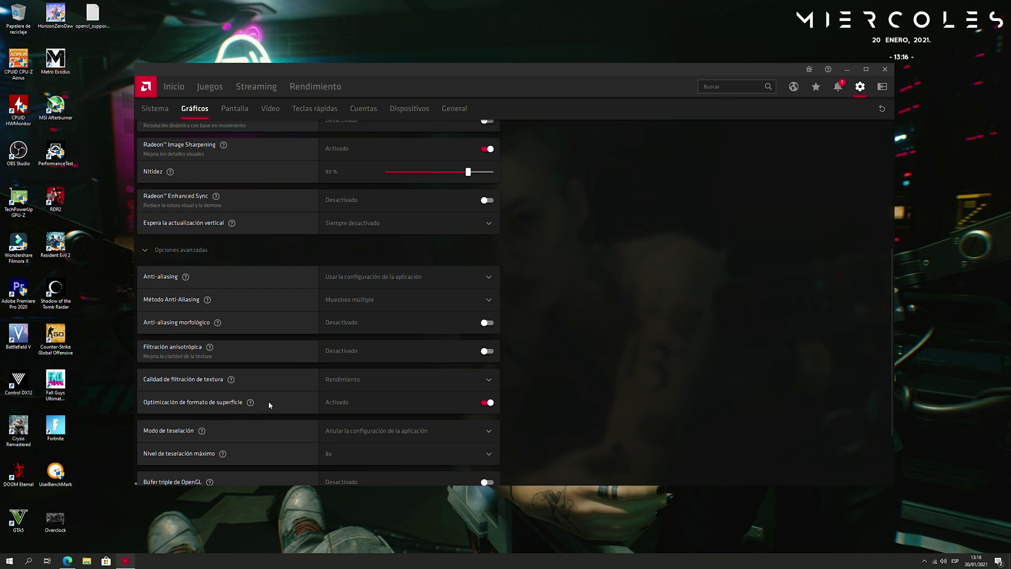
{"action": "scroll", "coordinate": [271, 405], "scroll_direction": "down", "scroll_amount": 2}
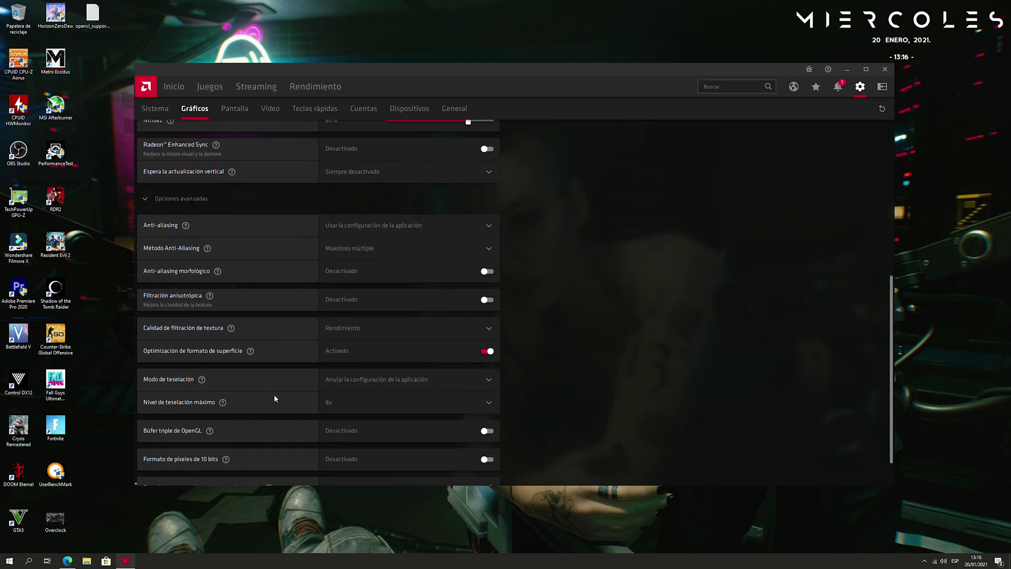
{"action": "left_click", "coordinate": [488, 356]}
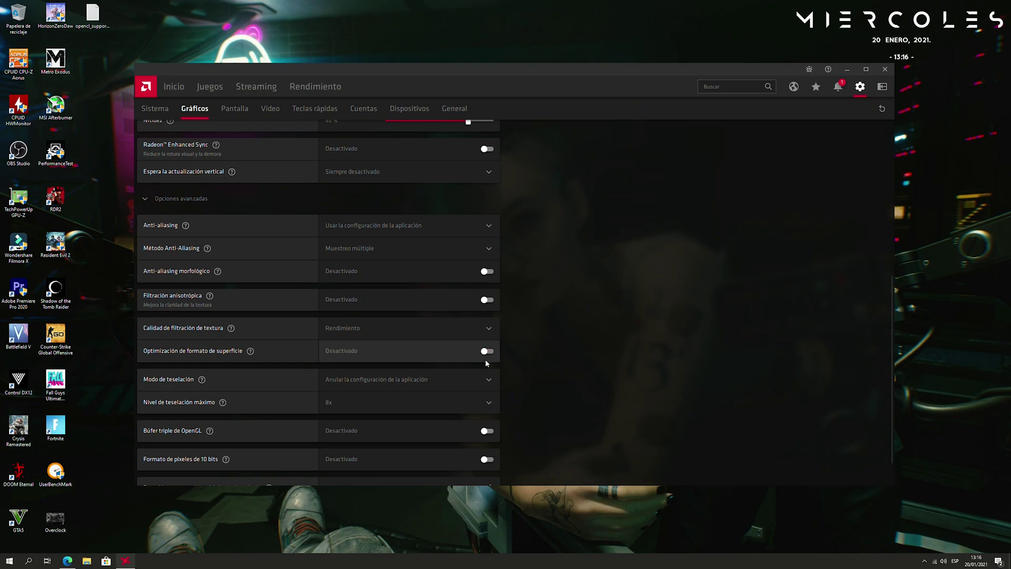
{"action": "left_click", "coordinate": [486, 351]}
{"action": "left_click", "coordinate": [488, 351]}
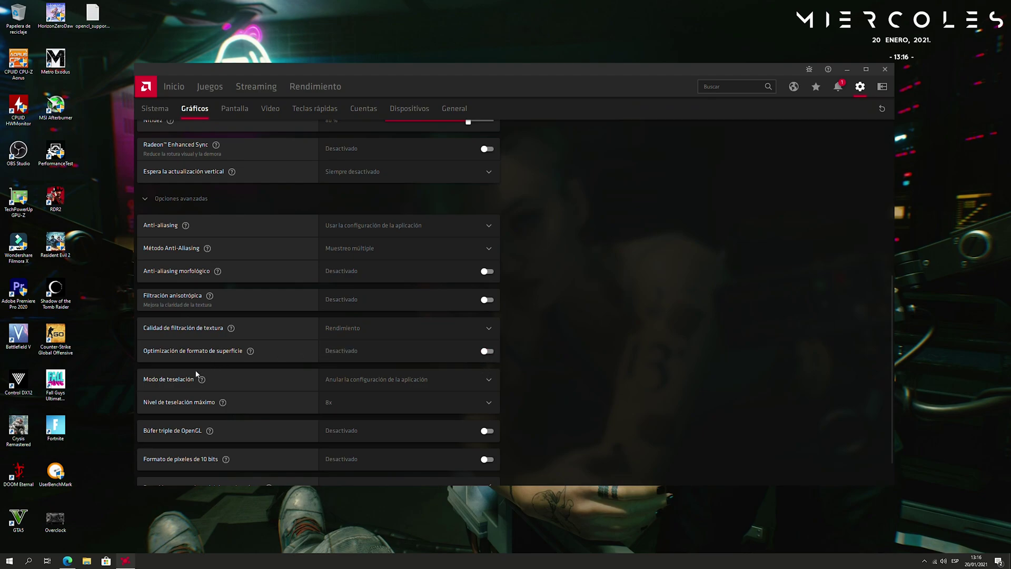
Set Modo de teselación to Anular la configuración de la aplicación and Nivel de teselación máximo to Desactivado.
{"action": "left_click", "coordinate": [407, 385]}
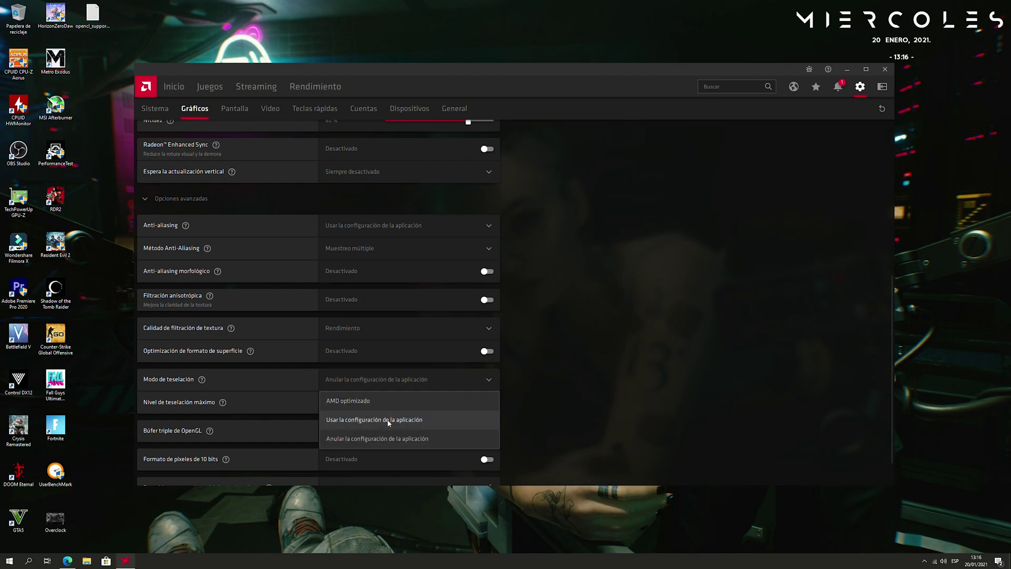
{"action": "left_click", "coordinate": [370, 440]}
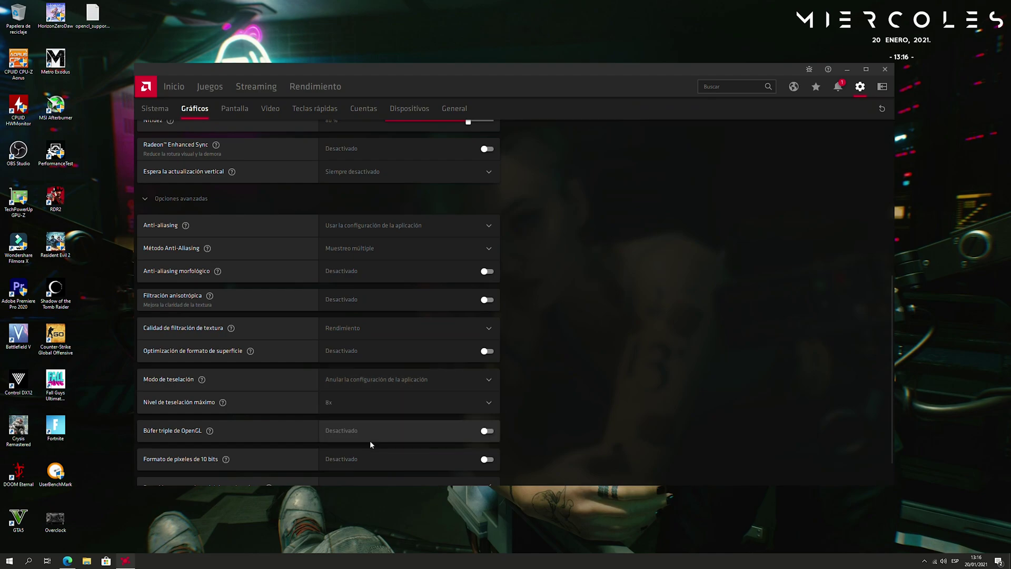
{"action": "left_click", "coordinate": [338, 402]}
{"action": "left_click", "coordinate": [361, 343]}
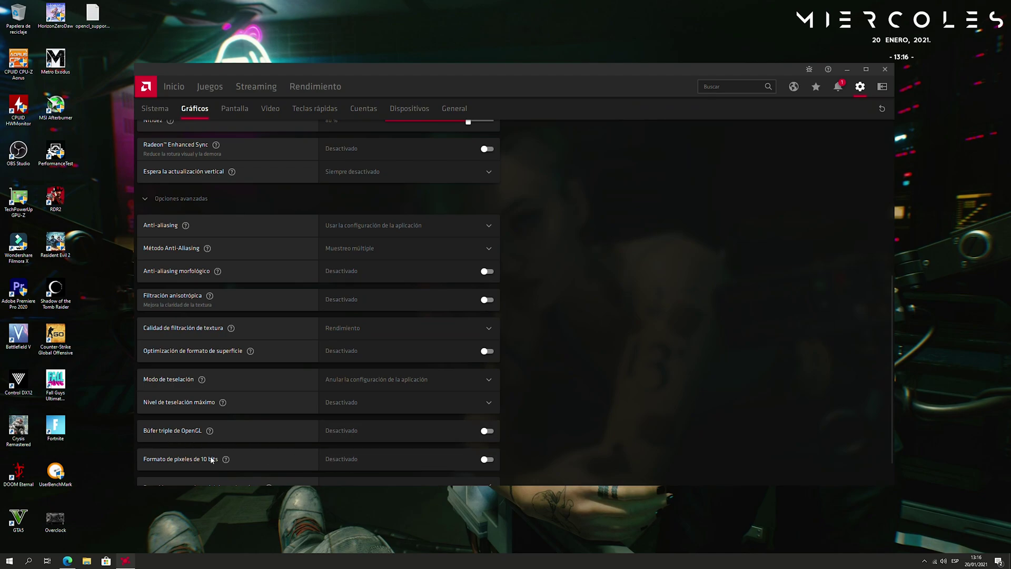
Review the complete list of global graphics settings, from the shader cache reset up to the graphics profile.
{"action": "scroll", "coordinate": [246, 445], "scroll_direction": "down", "scroll_amount": 1}
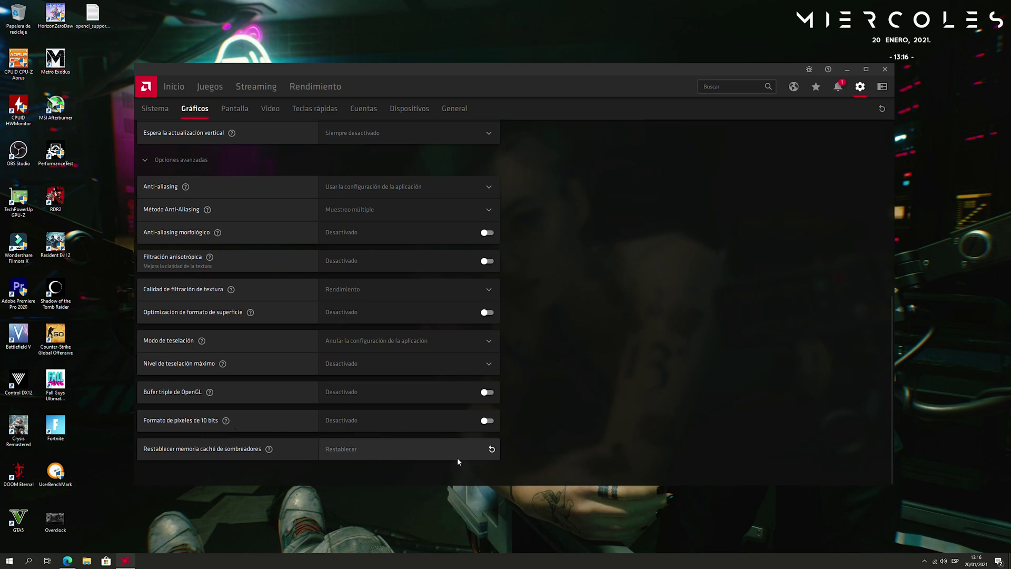
{"action": "scroll", "coordinate": [483, 450], "scroll_direction": "up", "scroll_amount": 2}
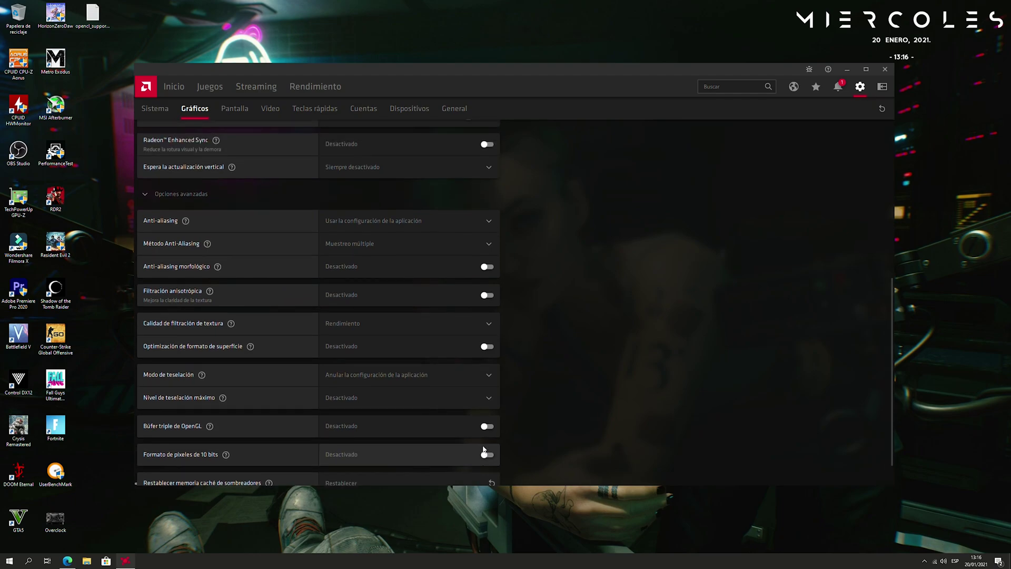
{"action": "scroll", "coordinate": [497, 446], "scroll_direction": "up", "scroll_amount": 4}
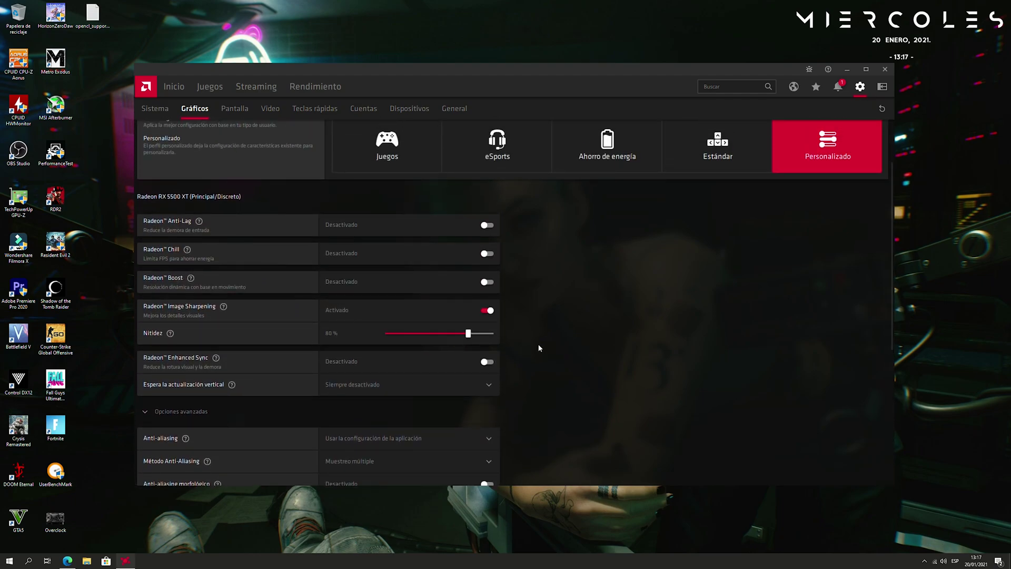
{"action": "scroll", "coordinate": [538, 348], "scroll_direction": "down", "scroll_amount": 2}
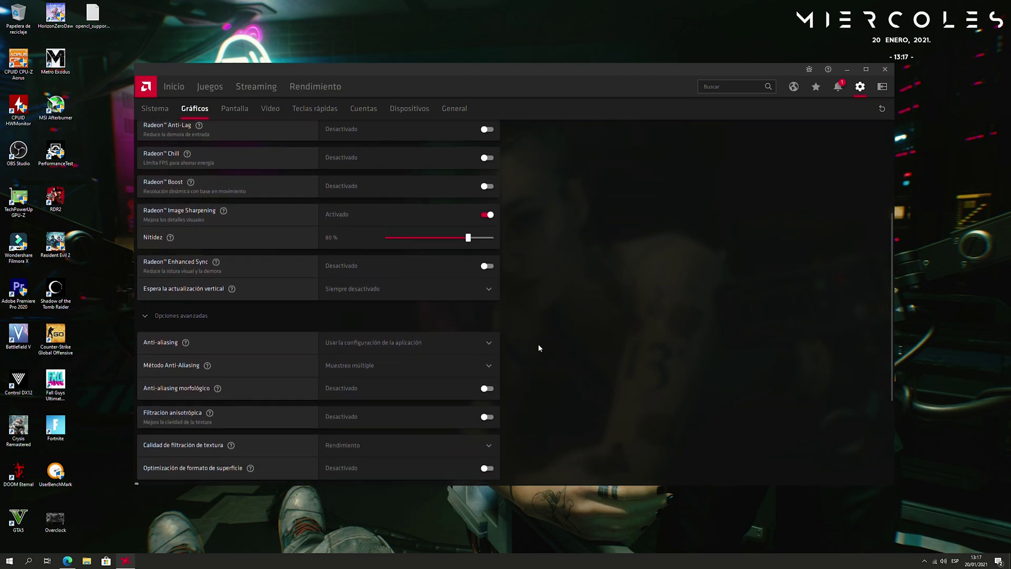
{"action": "scroll", "coordinate": [538, 347], "scroll_direction": "down", "scroll_amount": 1}
{"action": "scroll", "coordinate": [539, 347], "scroll_direction": "down", "scroll_amount": 2}
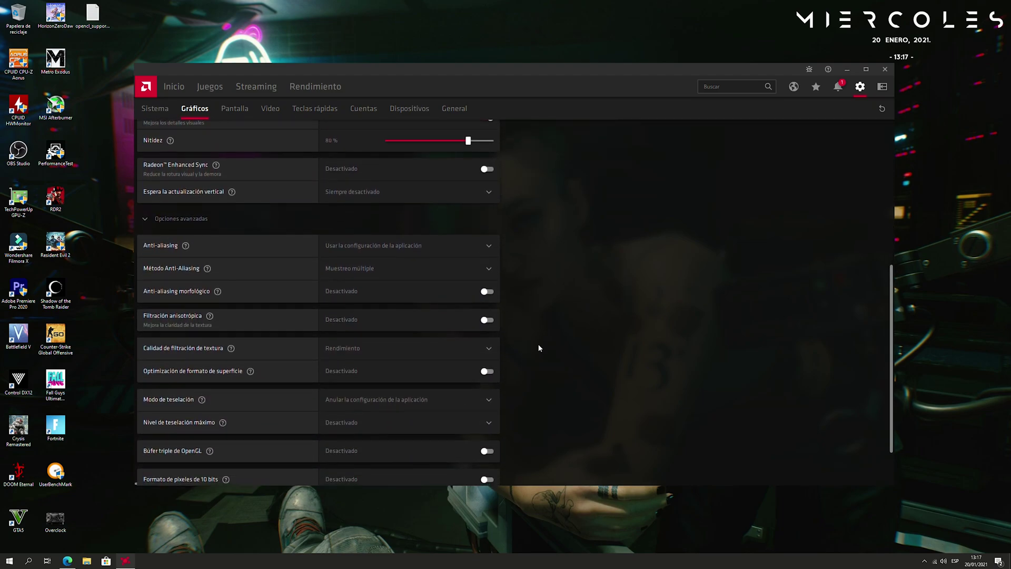
{"action": "scroll", "coordinate": [538, 347], "scroll_direction": "up", "scroll_amount": 5}
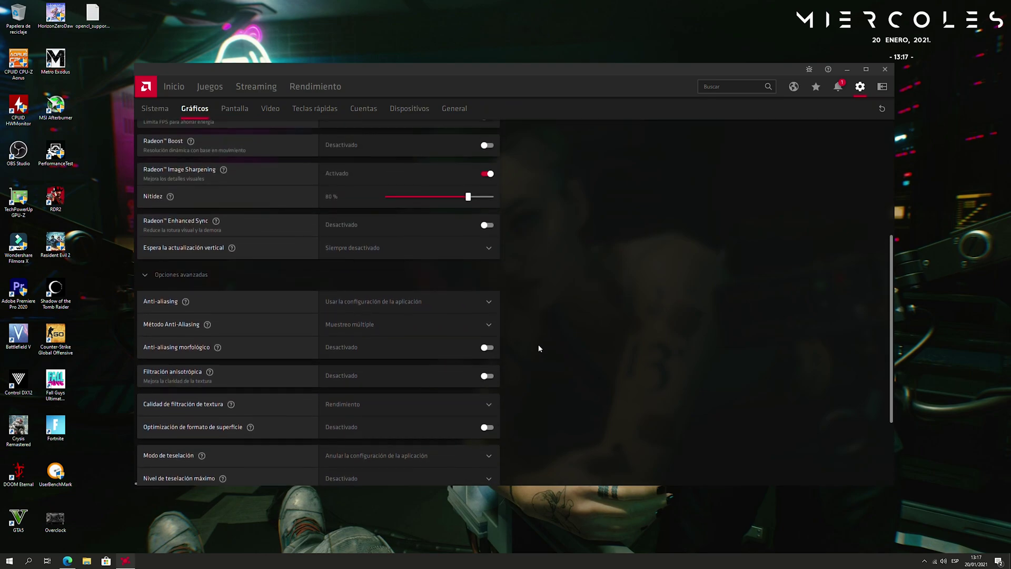
{"action": "scroll", "coordinate": [540, 348], "scroll_direction": "up", "scroll_amount": 1}
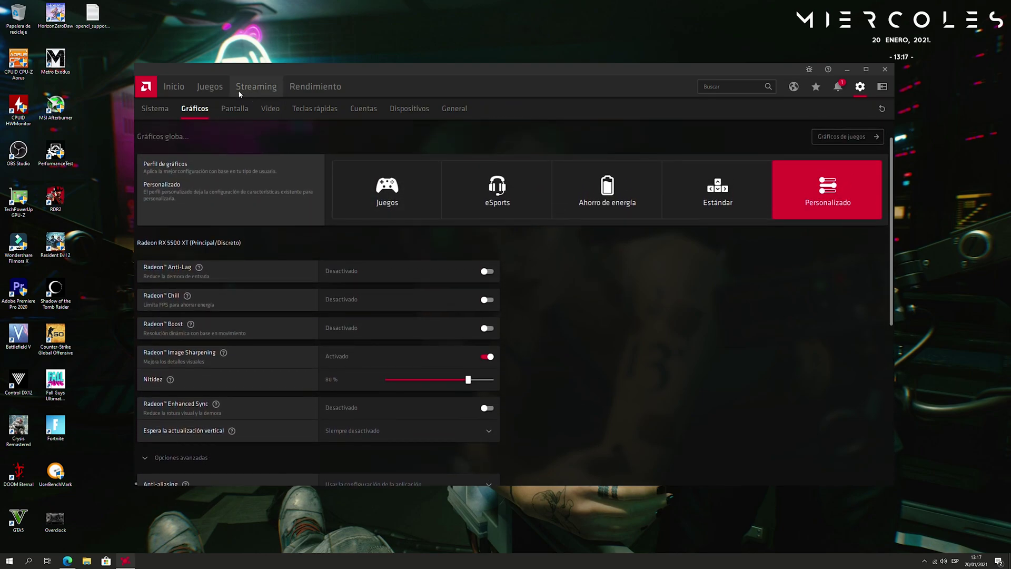
Examine the display settings, including the Formato de píxel options and Especificaciones de pantalla, and look at the video profiles.
{"action": "left_click", "coordinate": [232, 108]}
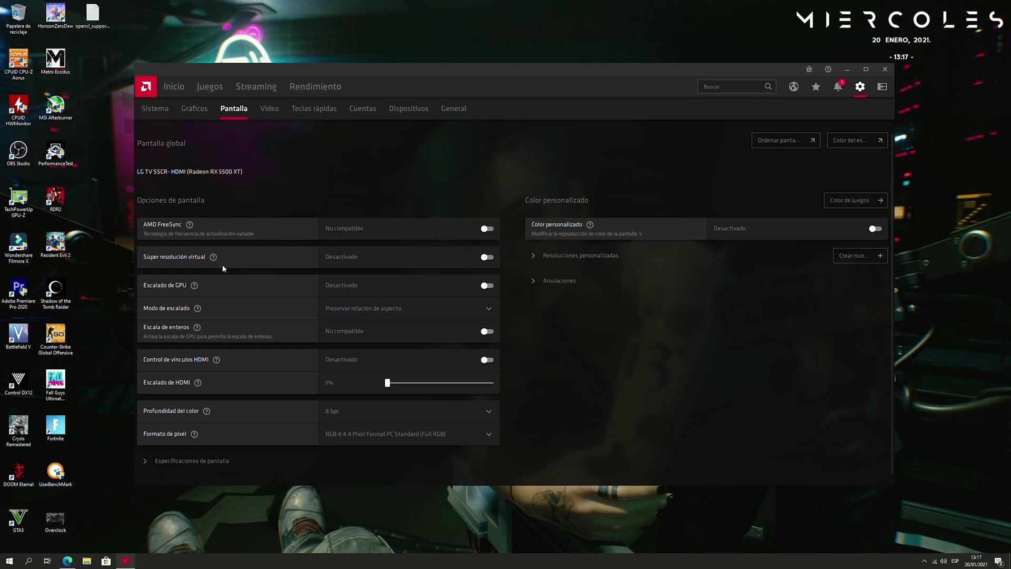
{"action": "scroll", "coordinate": [410, 308], "scroll_direction": "down", "scroll_amount": 1}
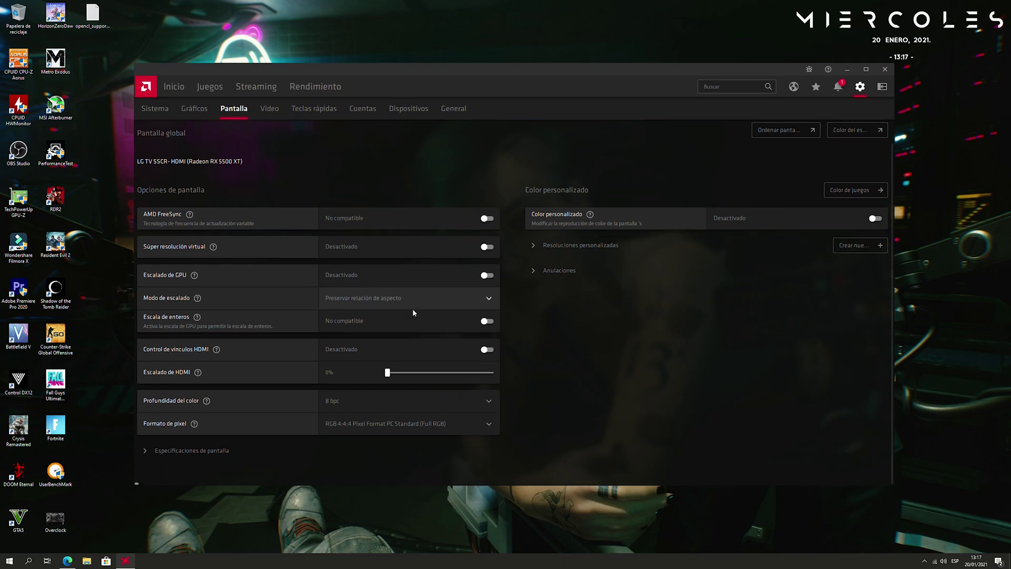
{"action": "left_click", "coordinate": [387, 426]}
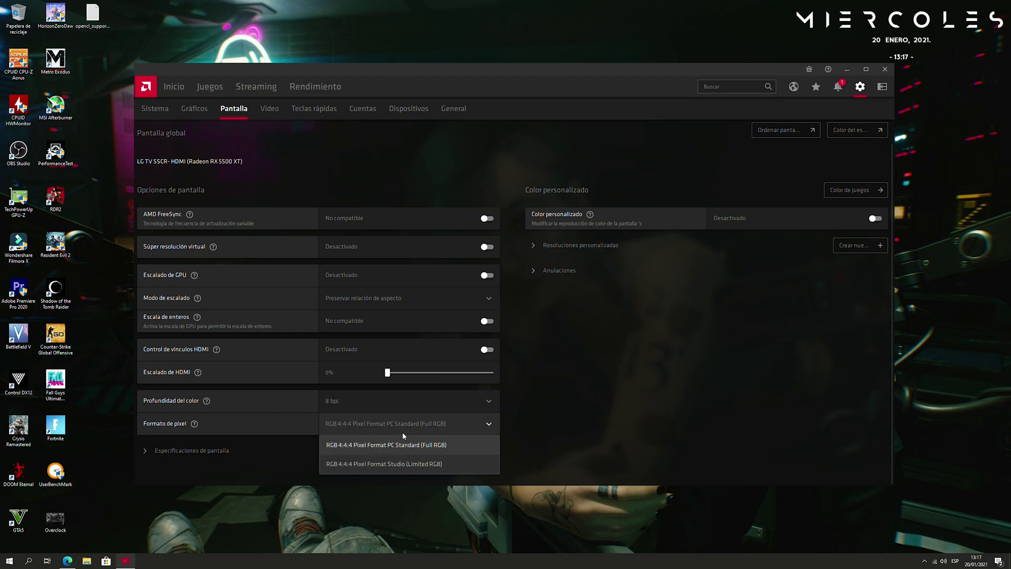
{"action": "left_click", "coordinate": [413, 424]}
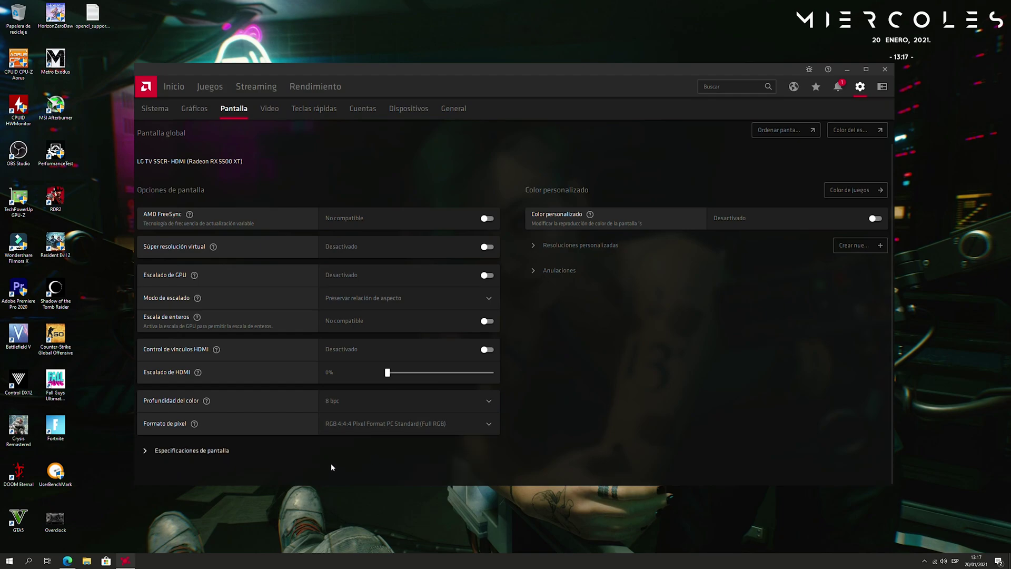
{"action": "left_click", "coordinate": [241, 449]}
{"action": "scroll", "coordinate": [362, 368], "scroll_direction": "down", "scroll_amount": 3}
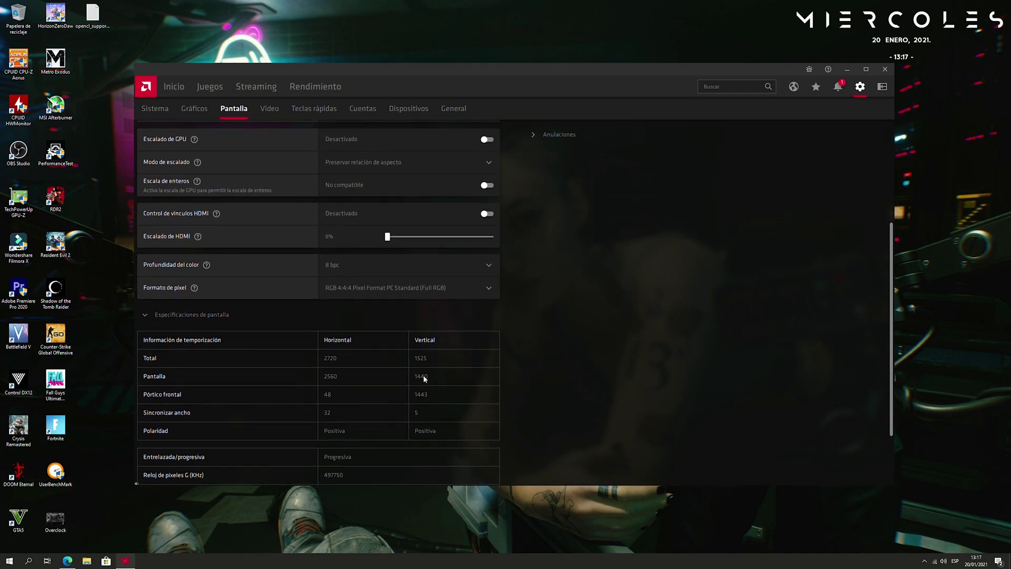
{"action": "scroll", "coordinate": [442, 385], "scroll_direction": "up", "scroll_amount": 3}
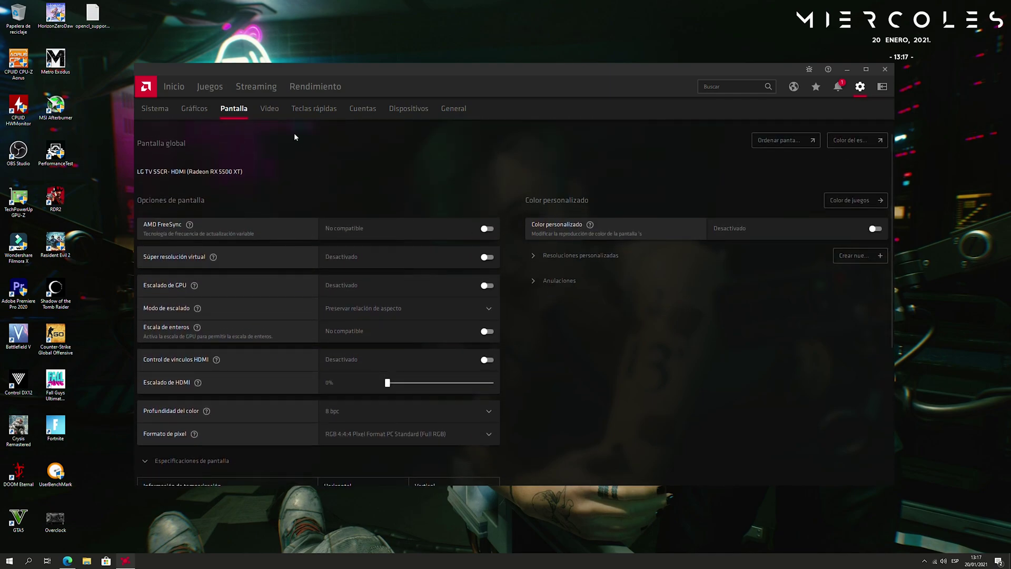
{"action": "left_click", "coordinate": [272, 110]}
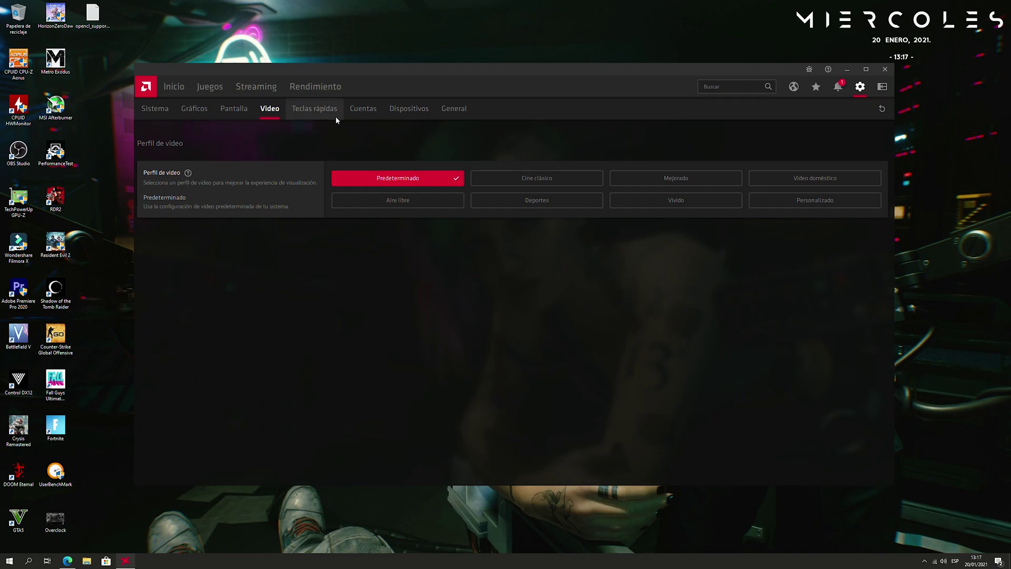
Look over the General settings for recording and preferences and enable Superposición en juego.
{"action": "left_click", "coordinate": [447, 111]}
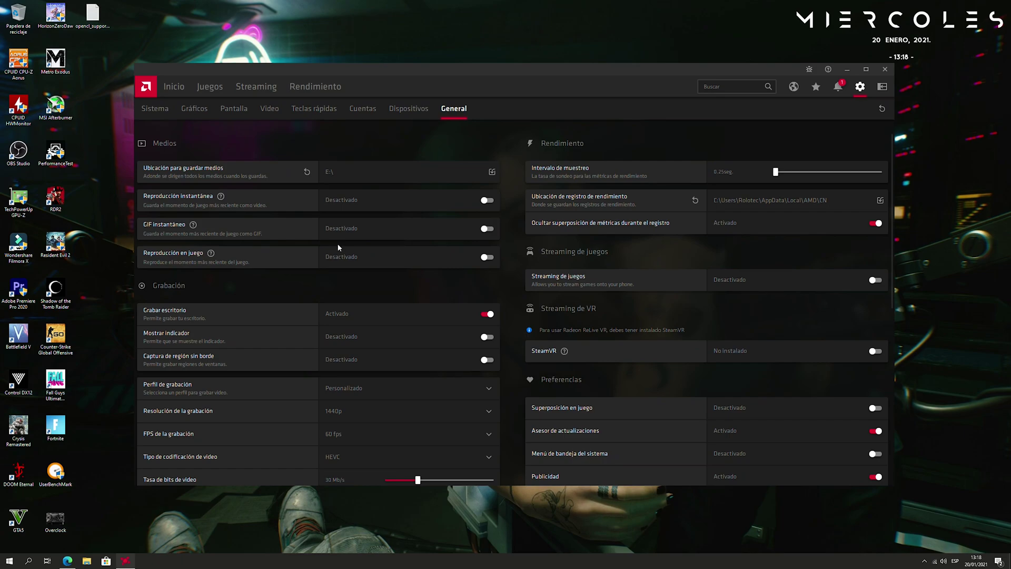
{"action": "scroll", "coordinate": [348, 252], "scroll_direction": "down", "scroll_amount": 1}
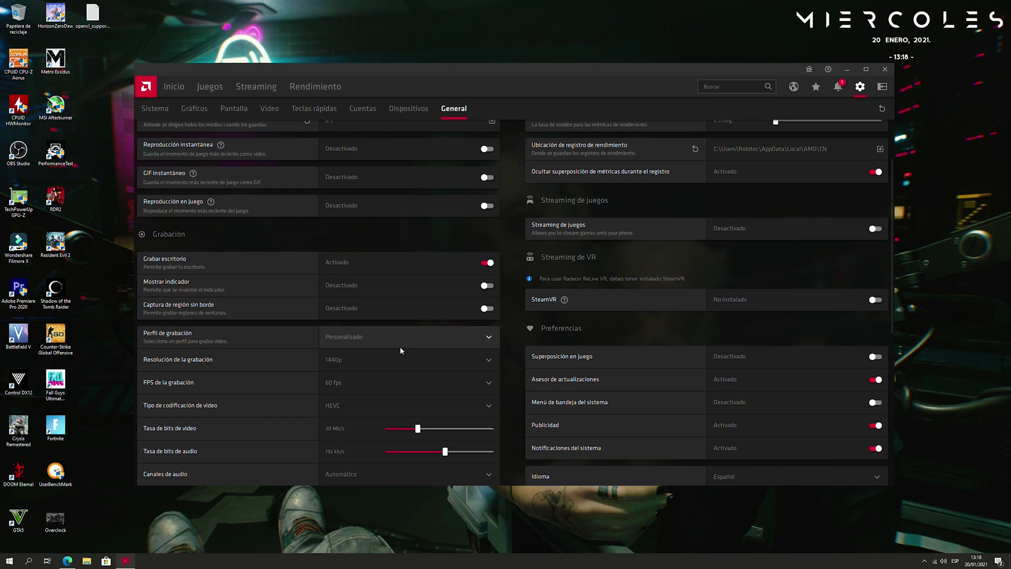
{"action": "scroll", "coordinate": [400, 351], "scroll_direction": "down", "scroll_amount": 1}
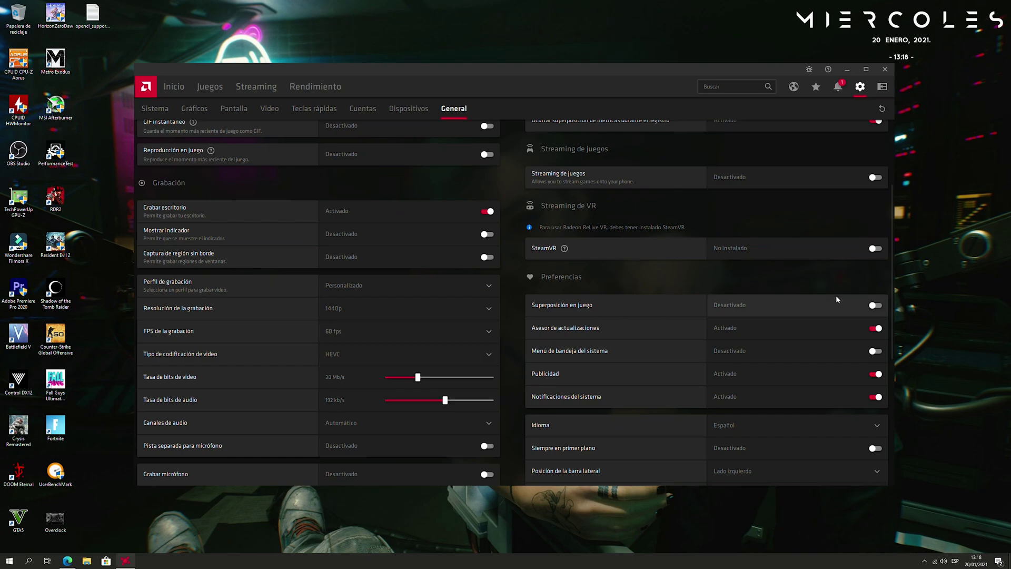
{"action": "scroll", "coordinate": [833, 303], "scroll_direction": "up", "scroll_amount": 2}
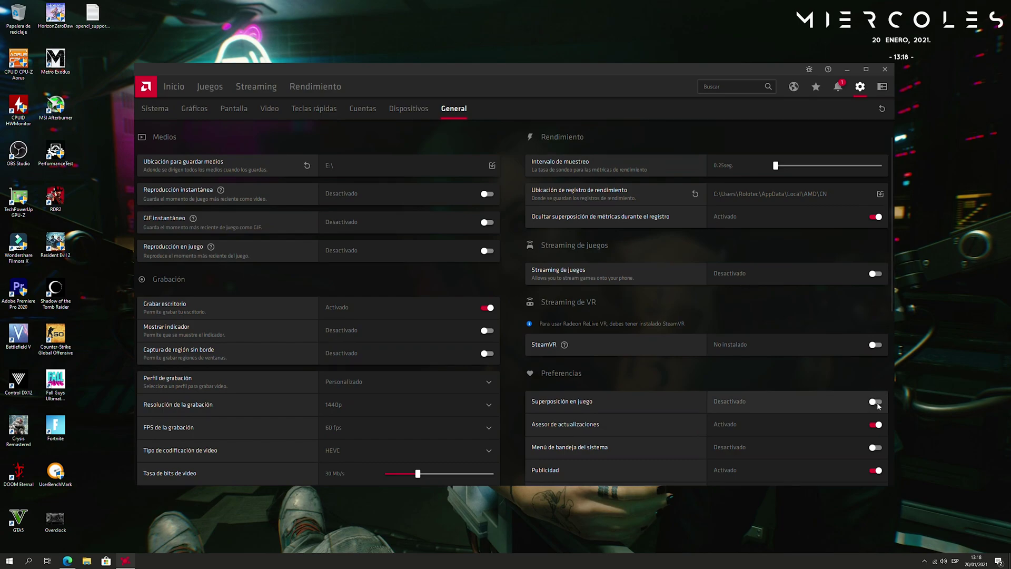
{"action": "left_click", "coordinate": [877, 403]}
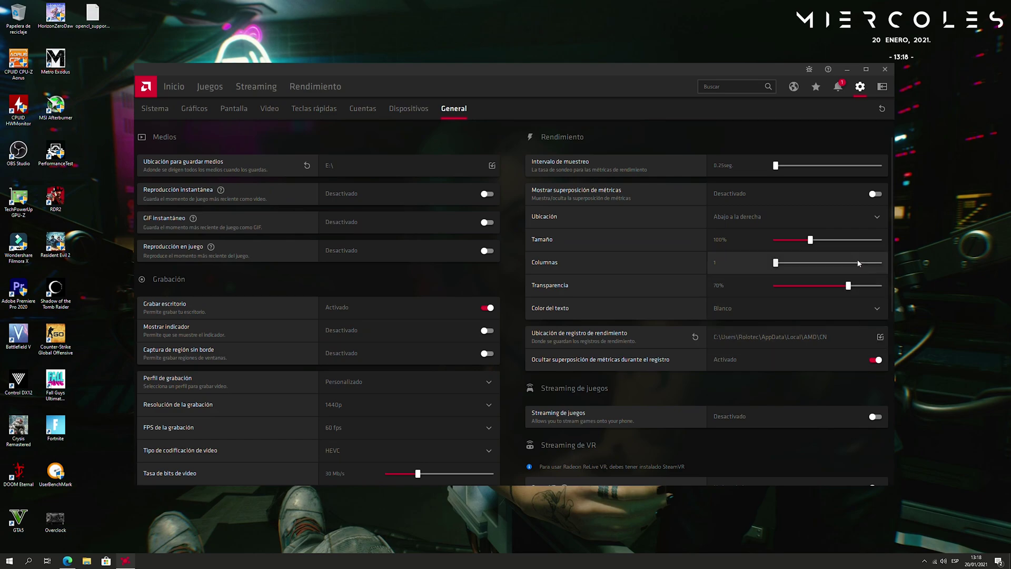
Disable Superposición en juego in the General preferences.
{"action": "scroll", "coordinate": [857, 390], "scroll_direction": "down", "scroll_amount": 2}
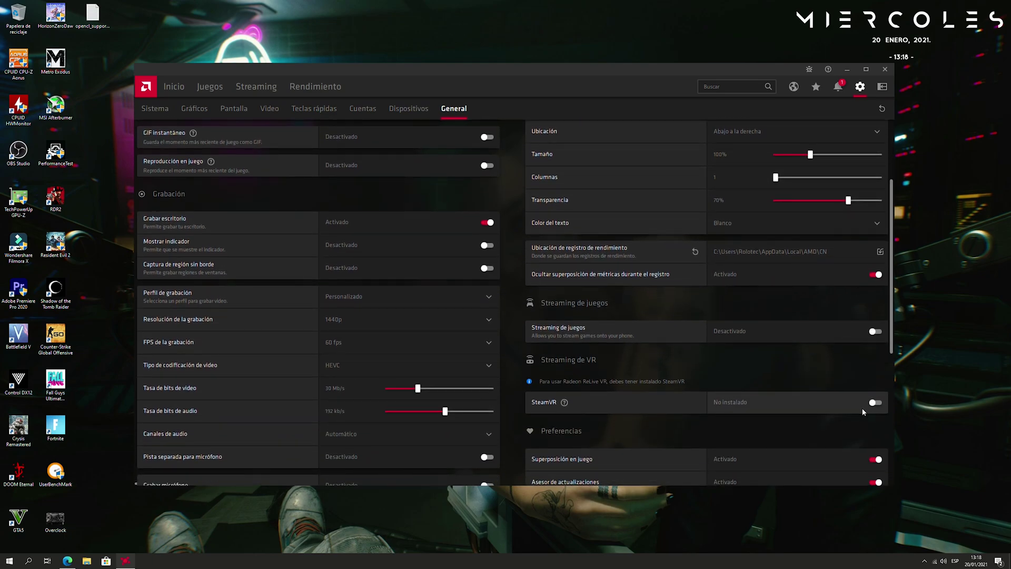
{"action": "left_click", "coordinate": [875, 460]}
{"action": "scroll", "coordinate": [867, 368], "scroll_direction": "up", "scroll_amount": 3}
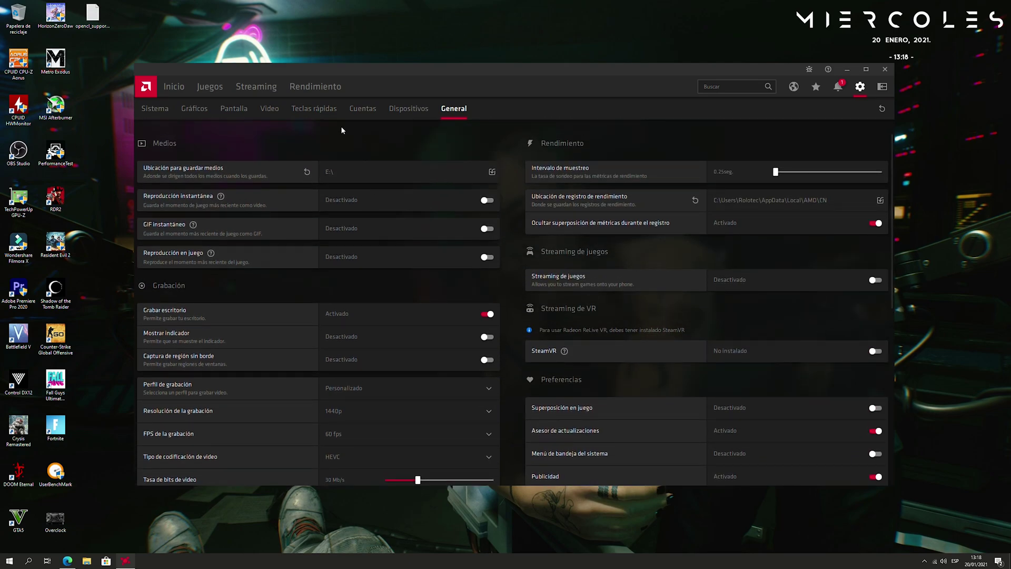
Set Control de ajuste to Manual in the performance tuning settings of the Radeon RX 5500 XT.
{"action": "left_click", "coordinate": [321, 89]}
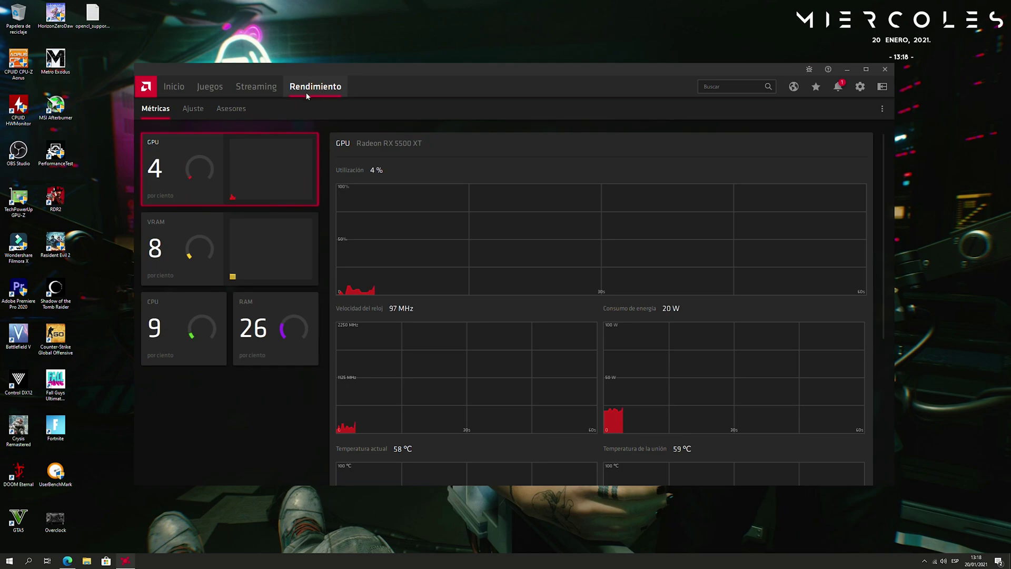
{"action": "left_click", "coordinate": [201, 109]}
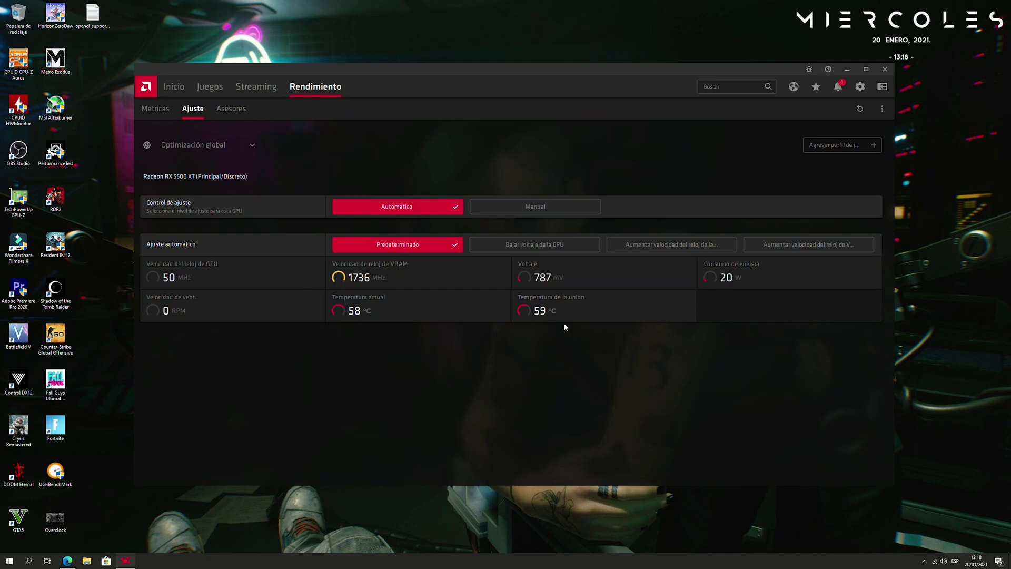
{"action": "left_click", "coordinate": [529, 210]}
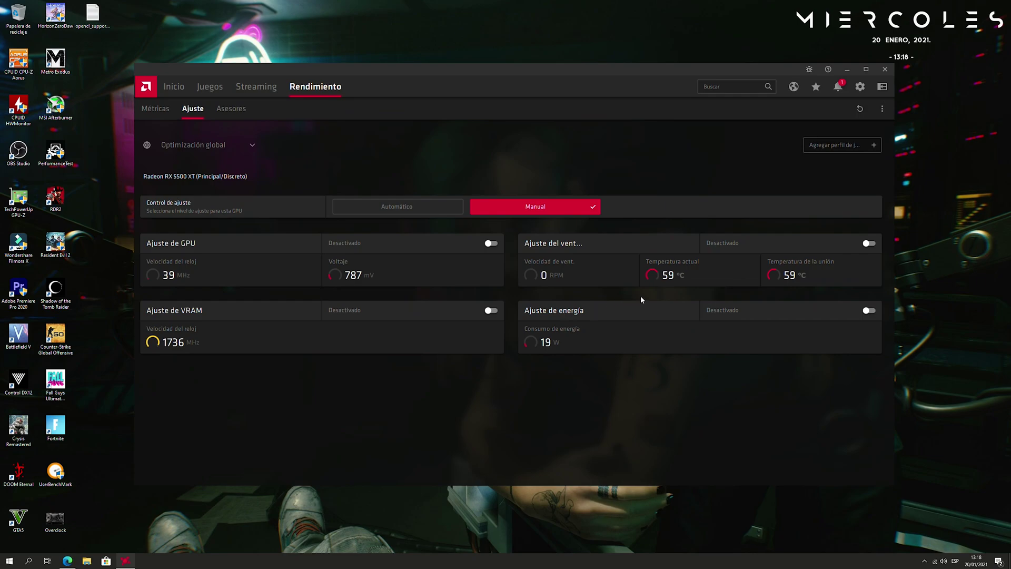
Enable fan tuning with Control avanzado and expand the fine controls of the fan curve.
{"action": "left_click", "coordinate": [869, 244]}
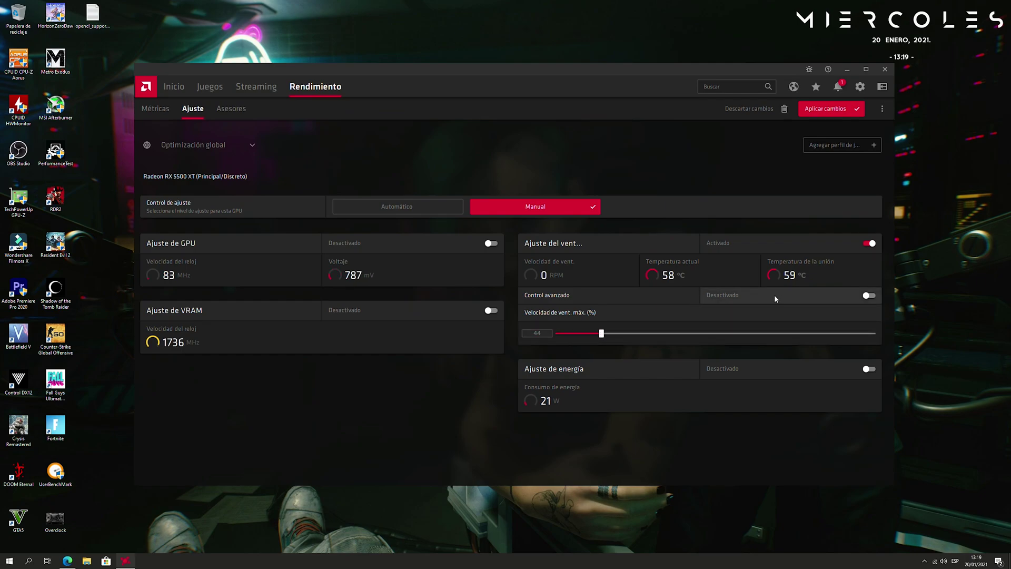
{"action": "left_click", "coordinate": [867, 296]}
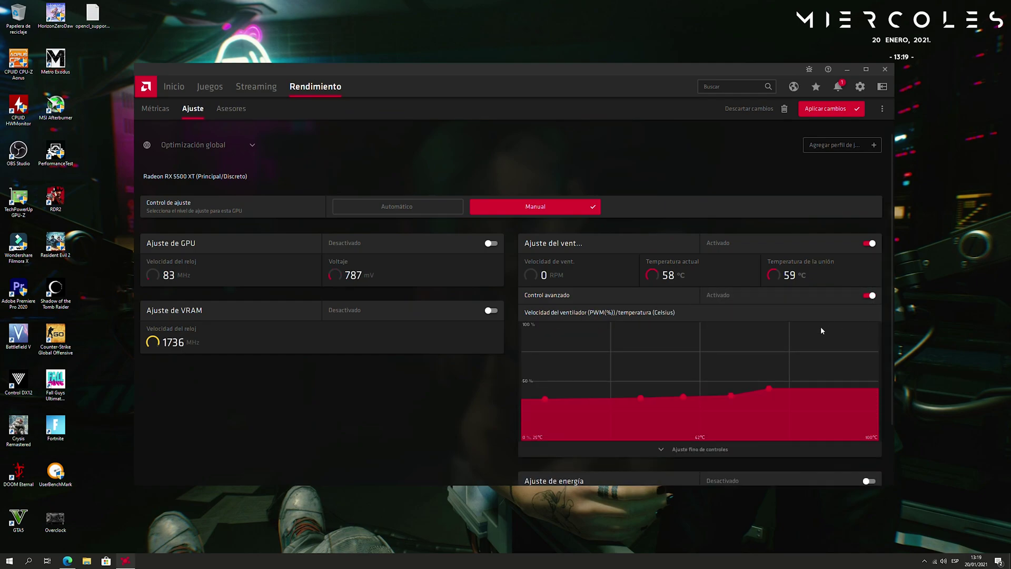
{"action": "scroll", "coordinate": [821, 328], "scroll_direction": "down", "scroll_amount": 1}
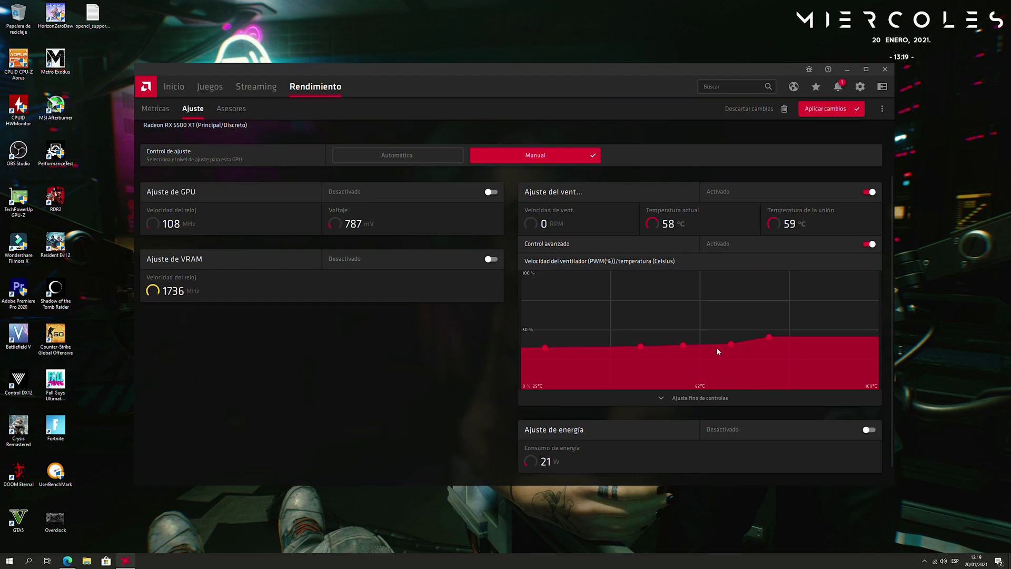
{"action": "left_click", "coordinate": [665, 393]}
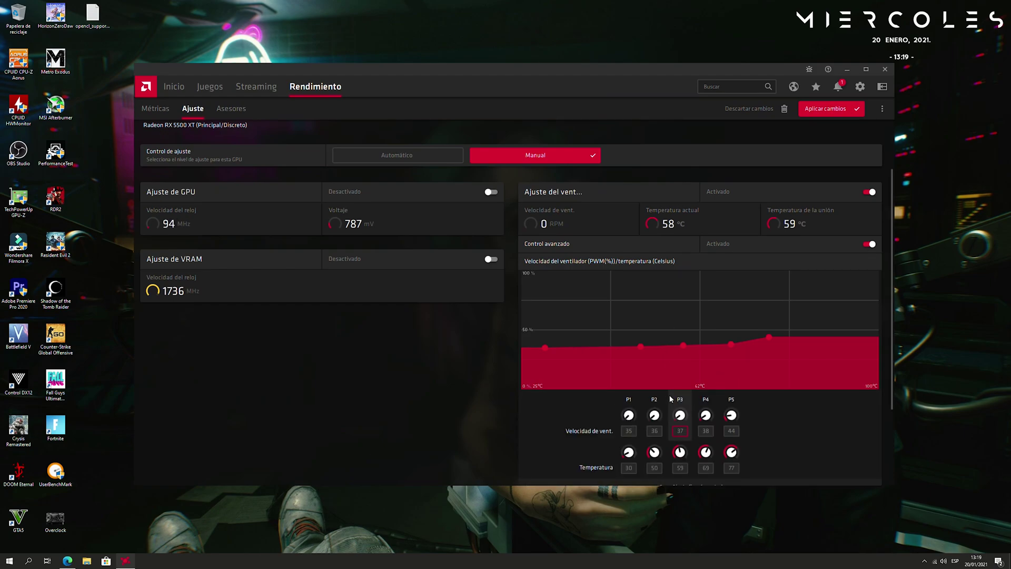
{"action": "scroll", "coordinate": [690, 393], "scroll_direction": "down", "scroll_amount": 2}
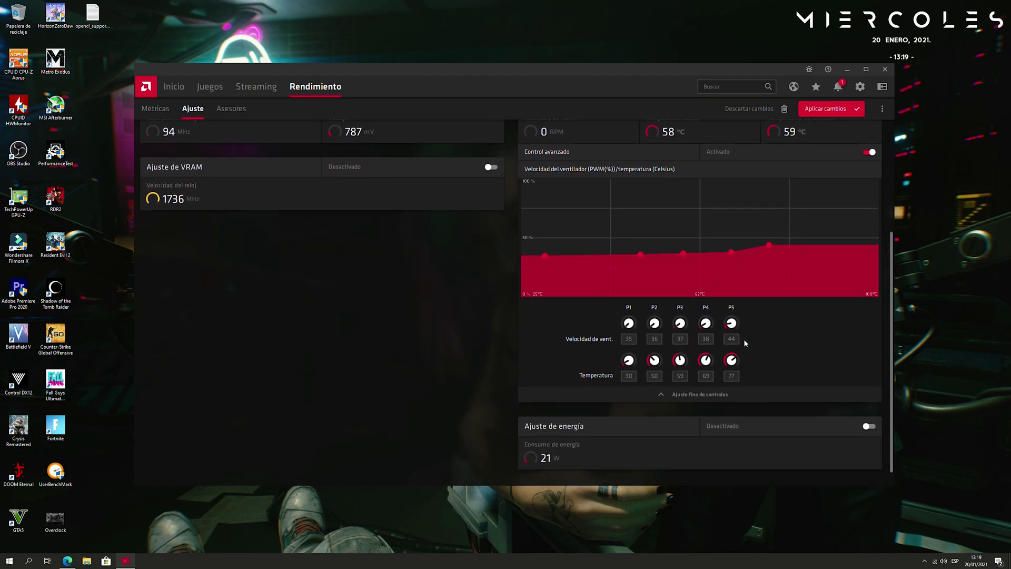
{"action": "scroll", "coordinate": [746, 343], "scroll_direction": "up", "scroll_amount": 1}
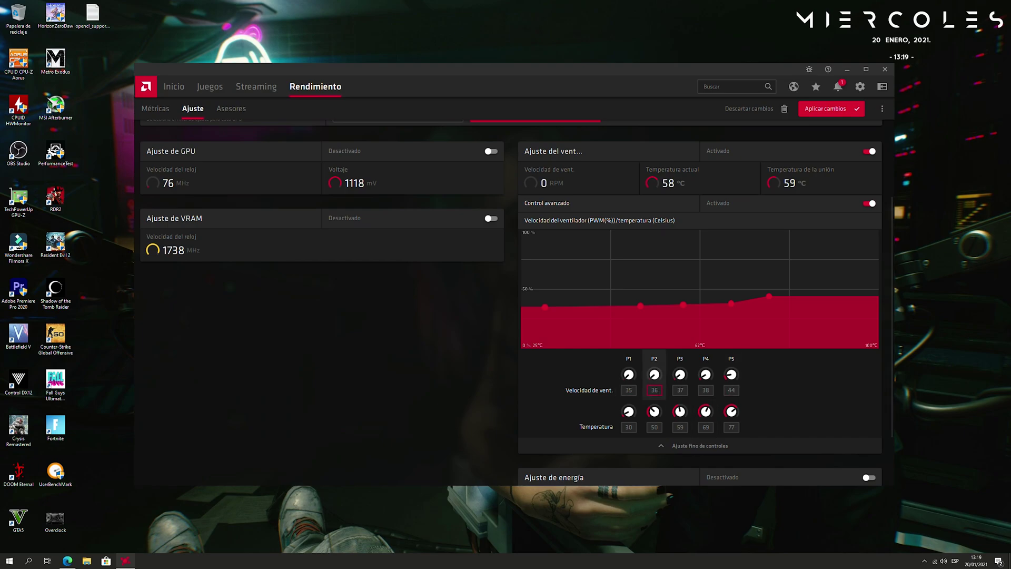
Set the fan curve's Velocidad de vent. values to 40 for P2, 45 for P3, 50 for P4 and 60 for P5.
{"action": "double_click", "coordinate": [654, 390]}
{"action": "type", "text": "40"}
{"action": "key", "text": "Tab"}
{"action": "key", "text": "Tab"}
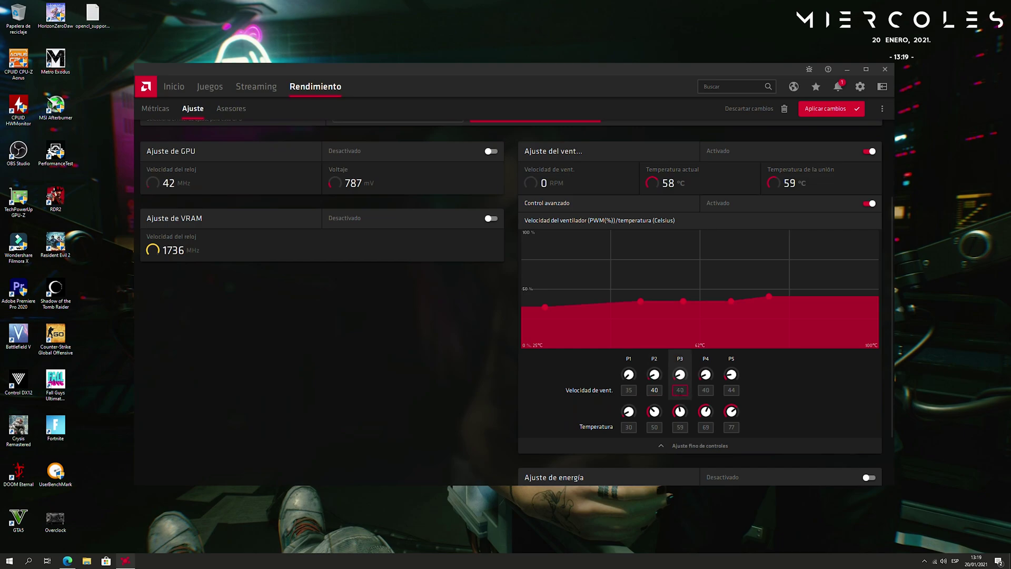
{"action": "type", "text": "45"}
{"action": "key", "text": "Tab"}
{"action": "type", "text": "5"}
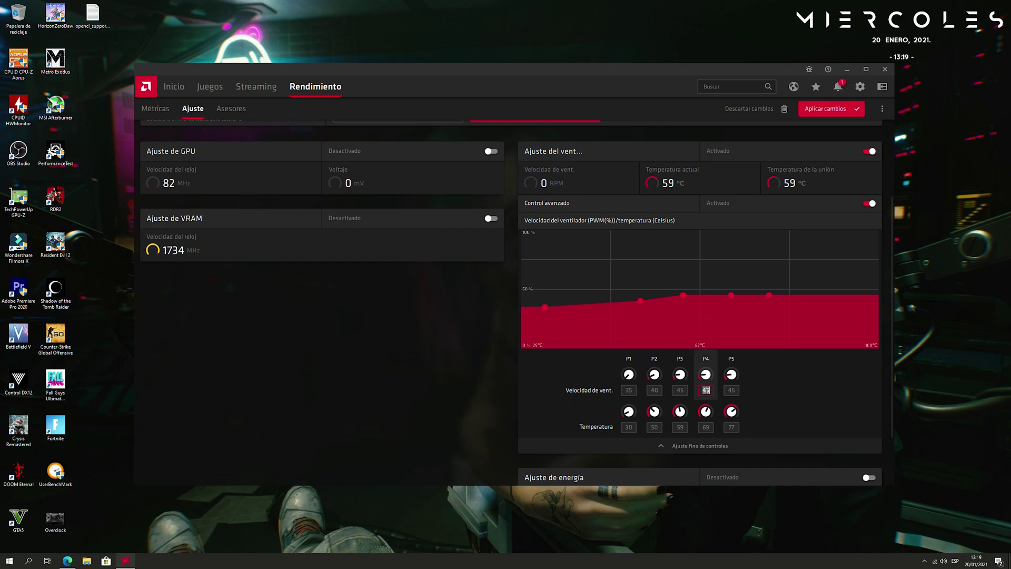
{"action": "type", "text": "0"}
{"action": "key", "text": "Tab"}
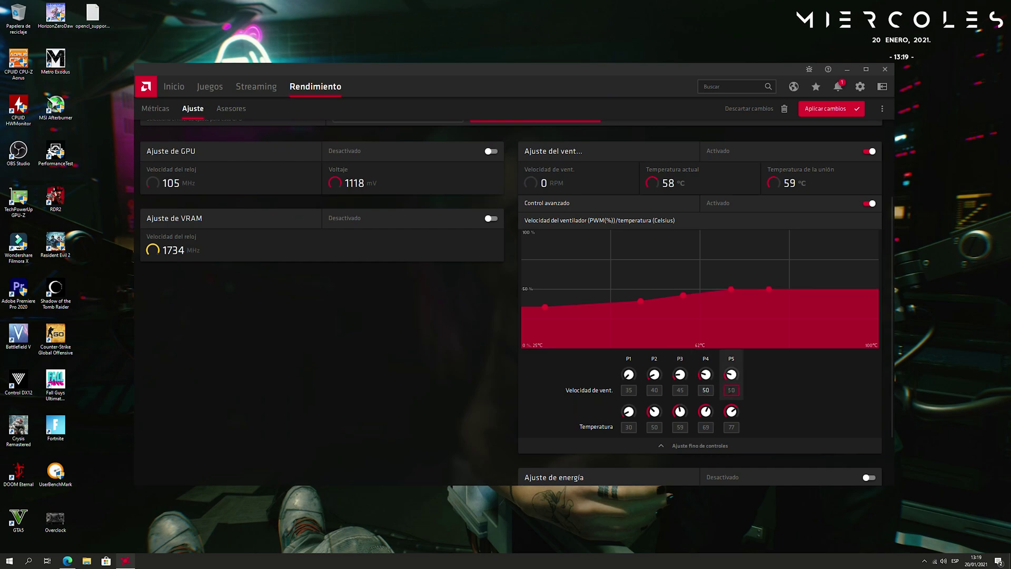
{"action": "key", "text": "Tab"}
{"action": "type", "text": "60"}
Set the fan curve's Temperatura values to 35 for P2, 40 for P3, 45 for P4 and 60 for P5.
{"action": "key", "text": "shift+Tab"}
{"action": "key", "text": "shift+Tab"}
{"action": "key", "text": "shift+Tab"}
{"action": "key", "text": "shift+Tab"}
{"action": "key", "text": "Tab"}
{"action": "type", "text": "35"}
{"action": "key", "text": "Tab"}
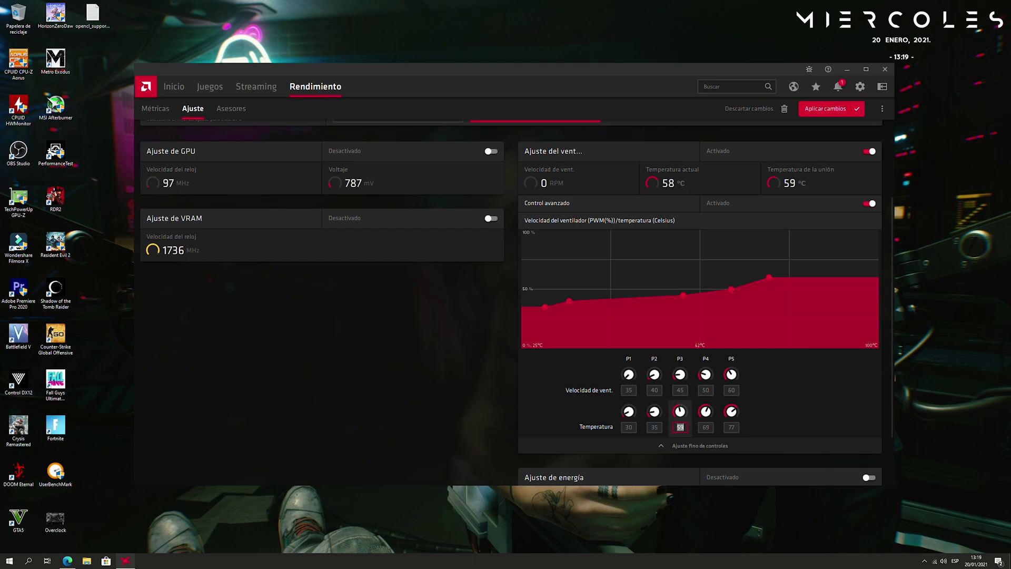
{"action": "type", "text": "40"}
{"action": "left_click", "coordinate": [696, 433]}
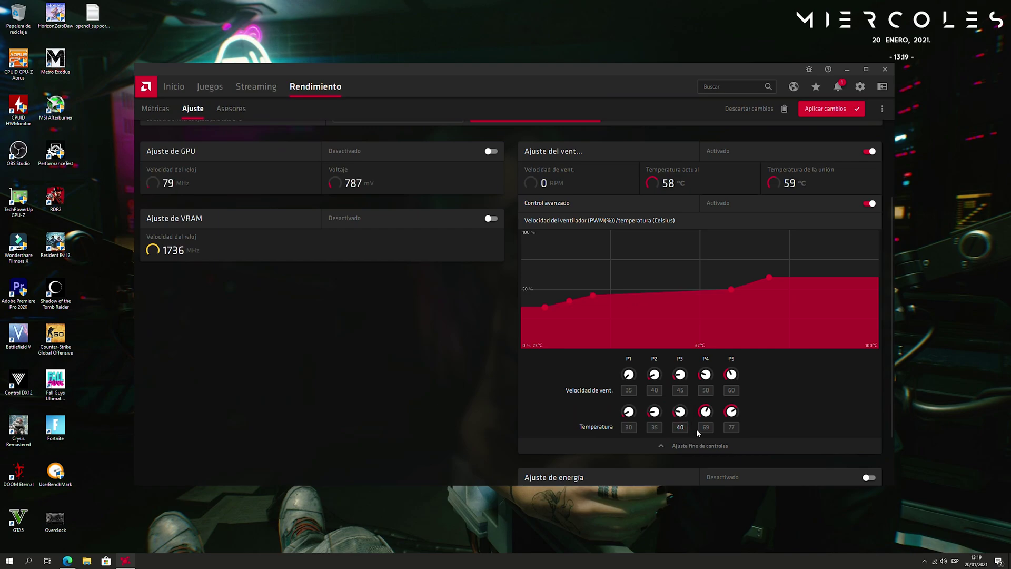
{"action": "left_click", "coordinate": [706, 427]}
{"action": "type", "text": "45"}
{"action": "key", "text": "Tab"}
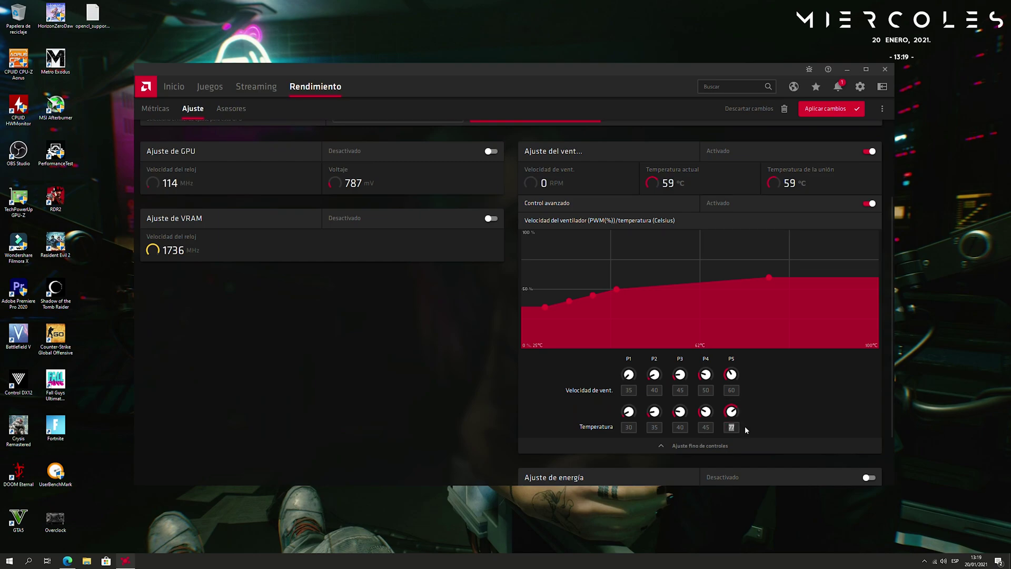
{"action": "type", "text": "60"}
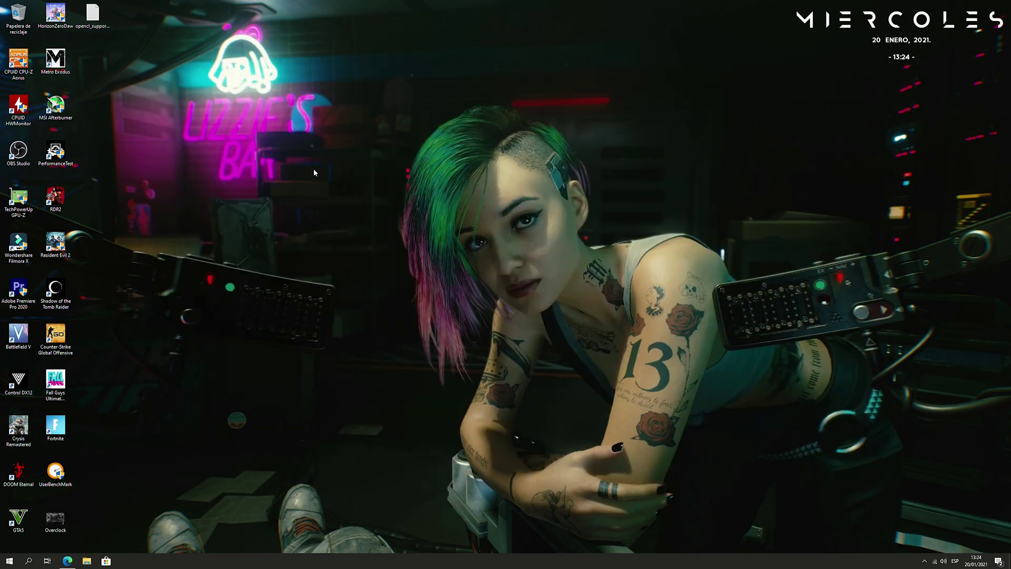
Open the advanced display configuration in Windows Settings and check the Frecuencia de actualización options.
{"action": "right_click", "coordinate": [314, 170]}
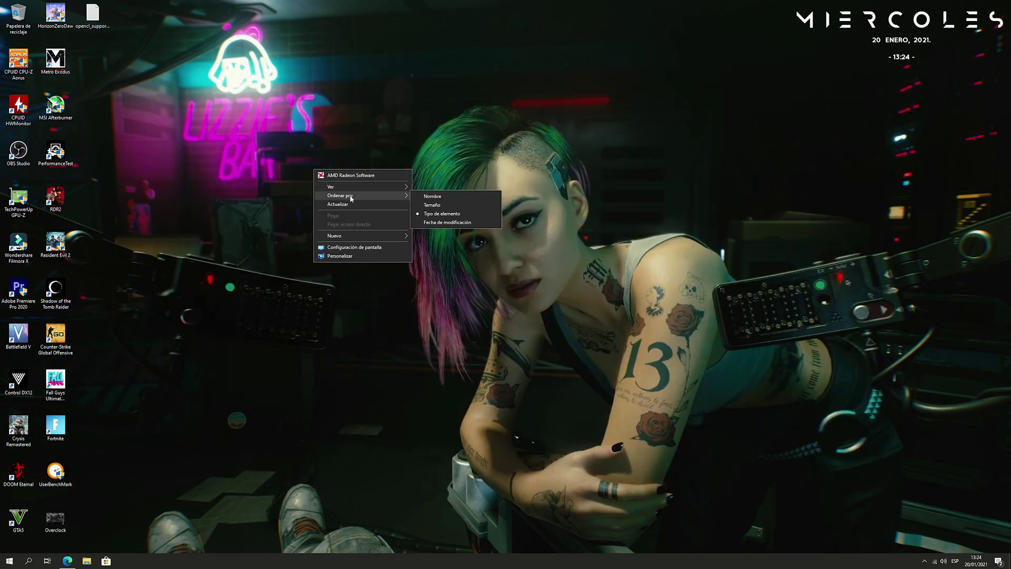
{"action": "left_click", "coordinate": [361, 247]}
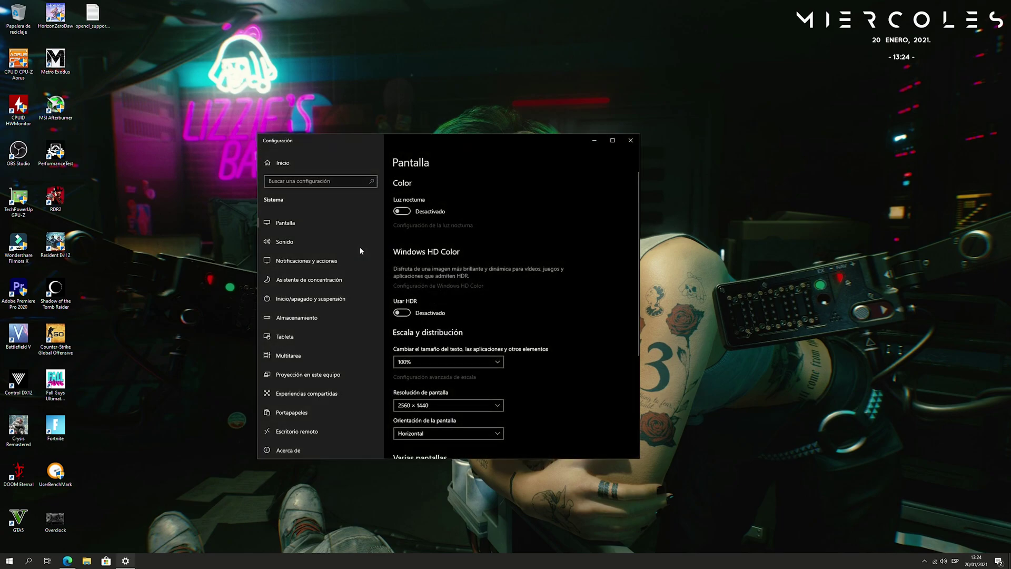
{"action": "scroll", "coordinate": [551, 376], "scroll_direction": "down", "scroll_amount": 4}
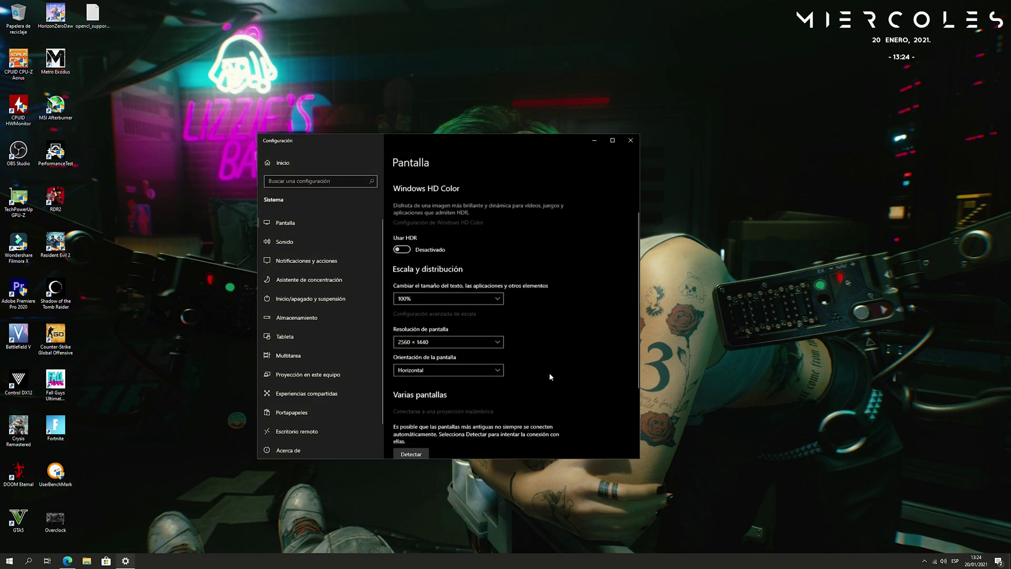
{"action": "scroll", "coordinate": [529, 388], "scroll_direction": "down", "scroll_amount": 4}
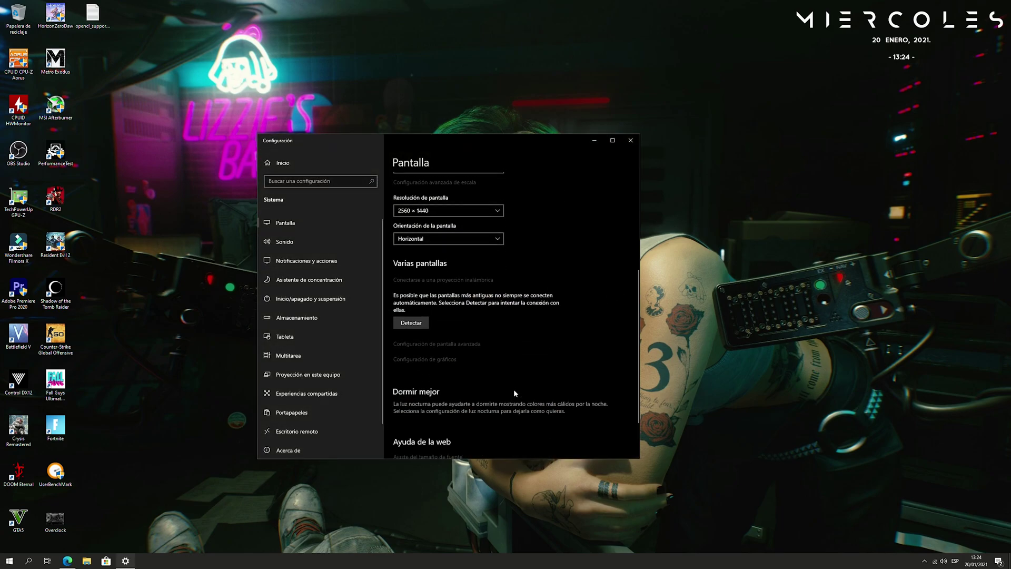
{"action": "left_click", "coordinate": [462, 345]}
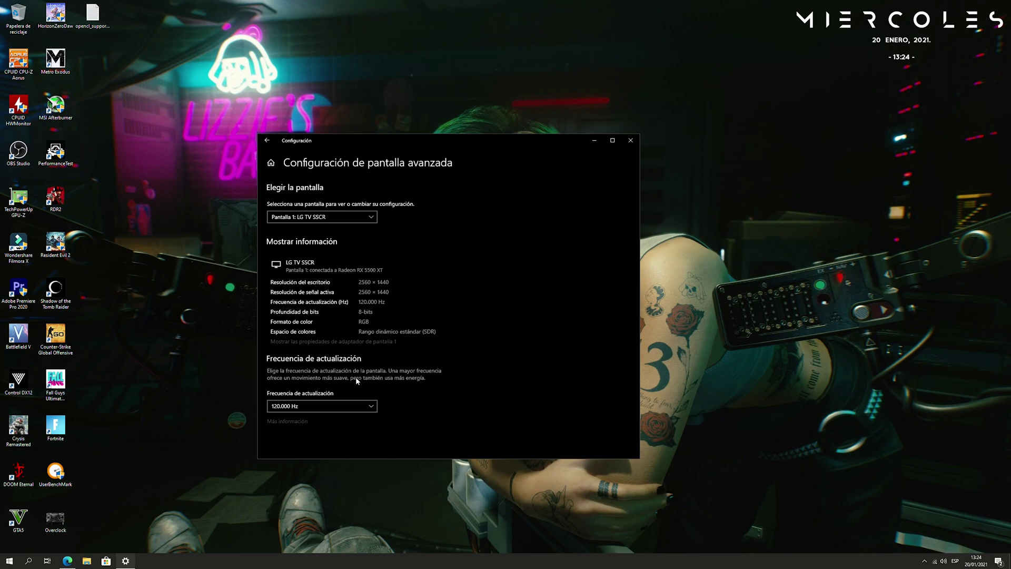
{"action": "left_click", "coordinate": [348, 408]}
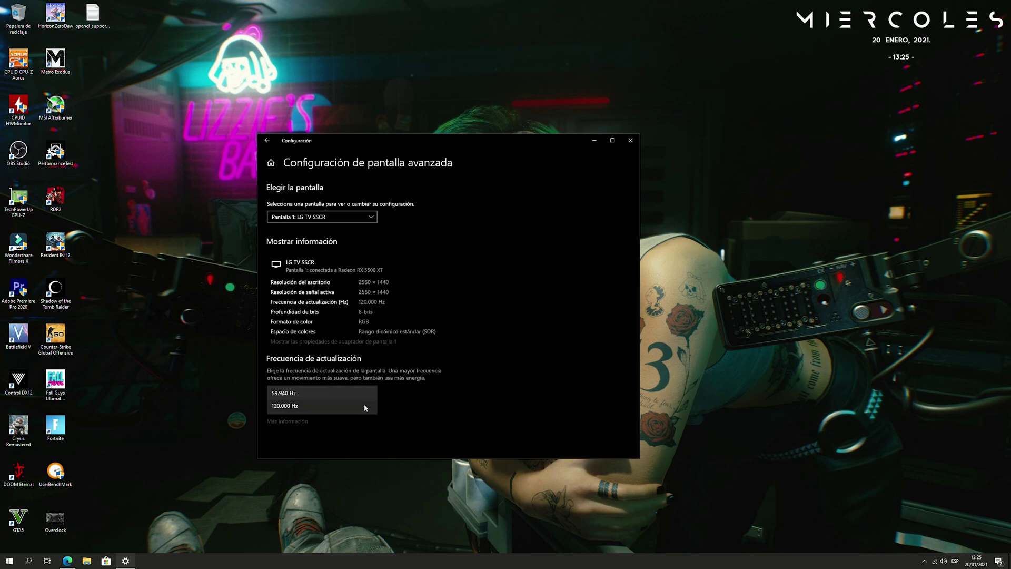
{"action": "left_click", "coordinate": [394, 408]}
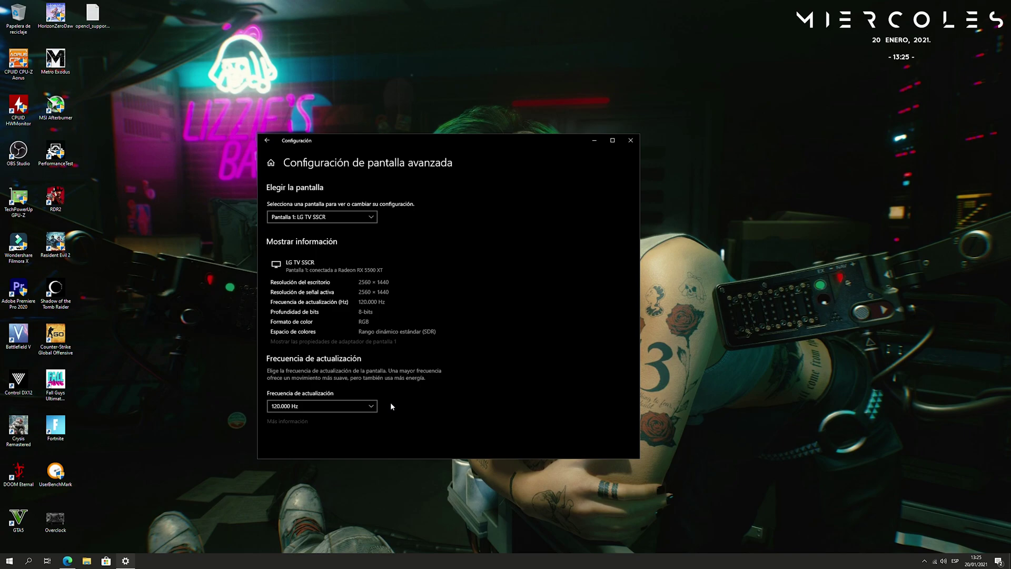
Check the monitor's refresh rate options in the display adapter properties, and close the properties and Windows Settings.
{"action": "left_click", "coordinate": [368, 342]}
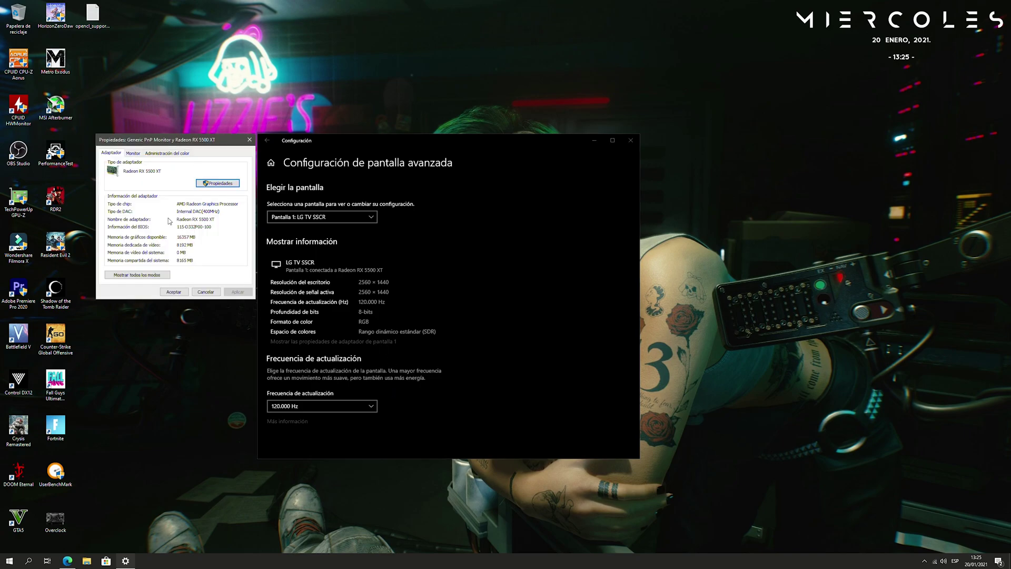
{"action": "left_click", "coordinate": [134, 153]}
{"action": "left_click", "coordinate": [165, 215]}
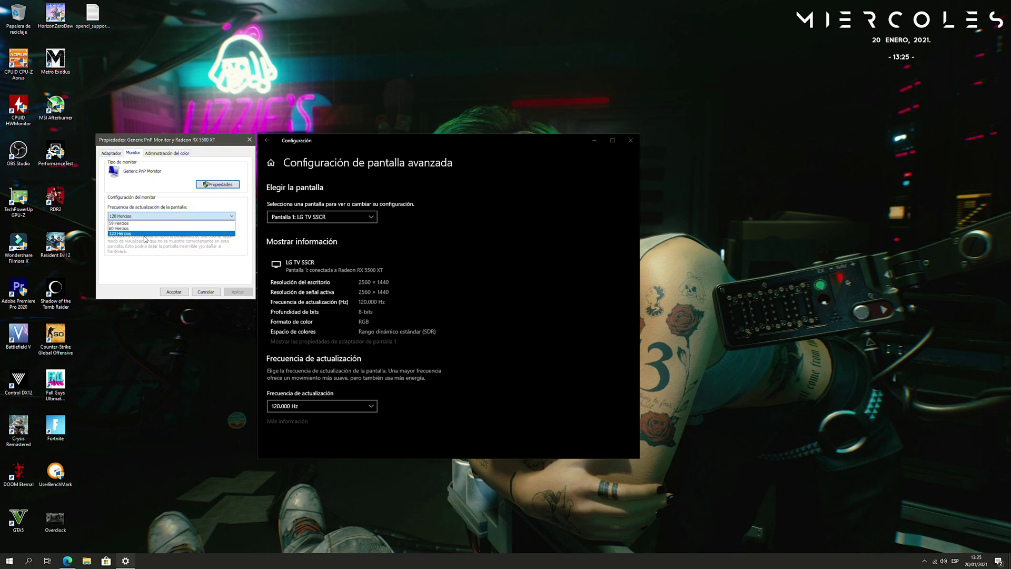
{"action": "left_click", "coordinate": [160, 199]}
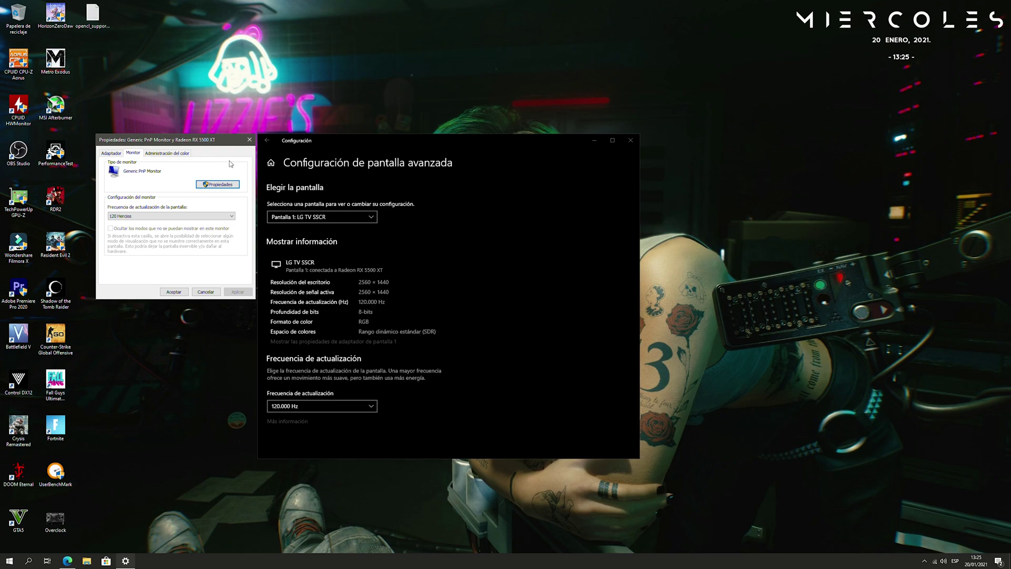
{"action": "left_click", "coordinate": [248, 141]}
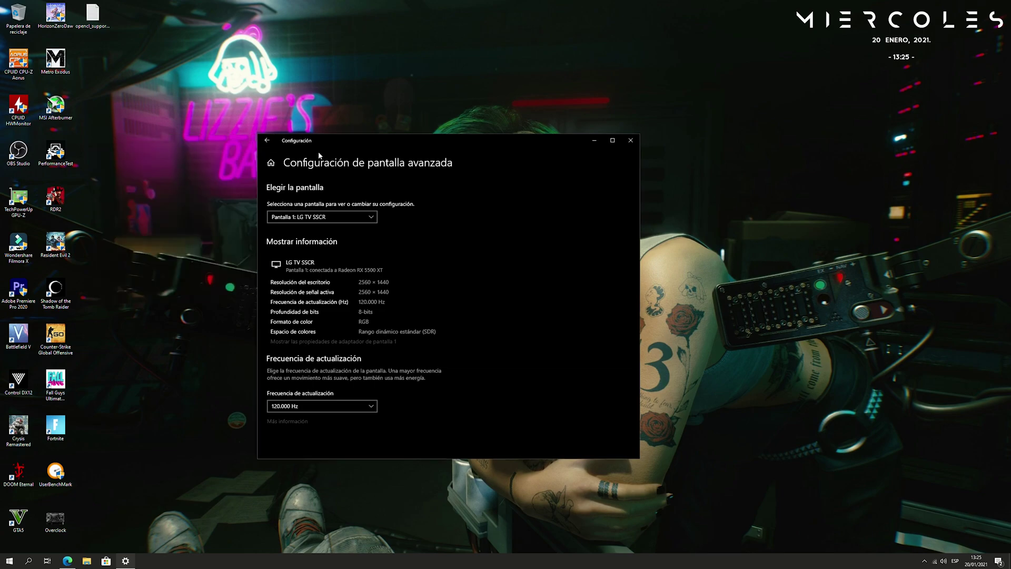
{"action": "left_click", "coordinate": [630, 140]}
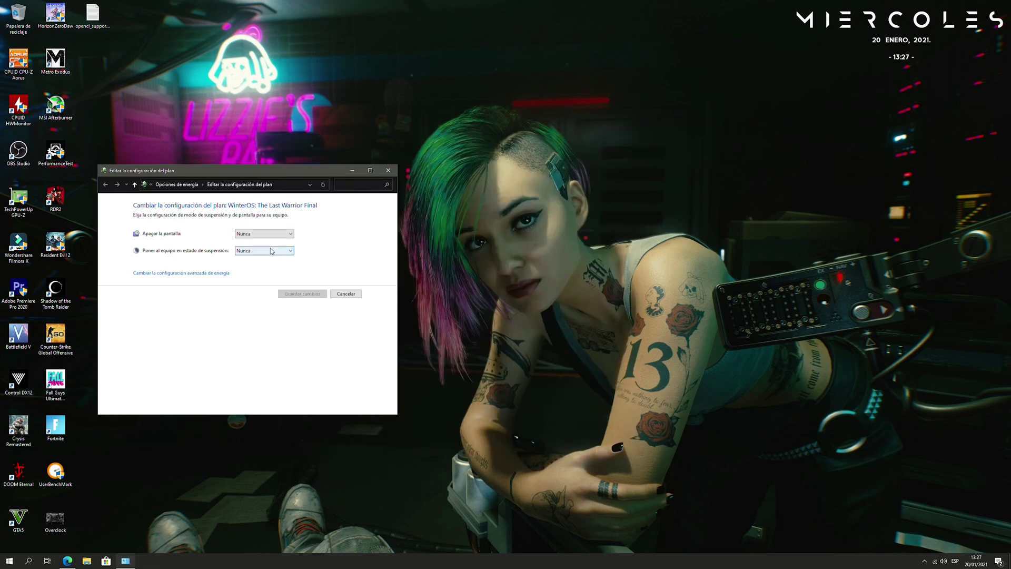
Set PCI Express link state power management to Desactivar in the power plan's advanced settings.
{"action": "left_click", "coordinate": [209, 272]}
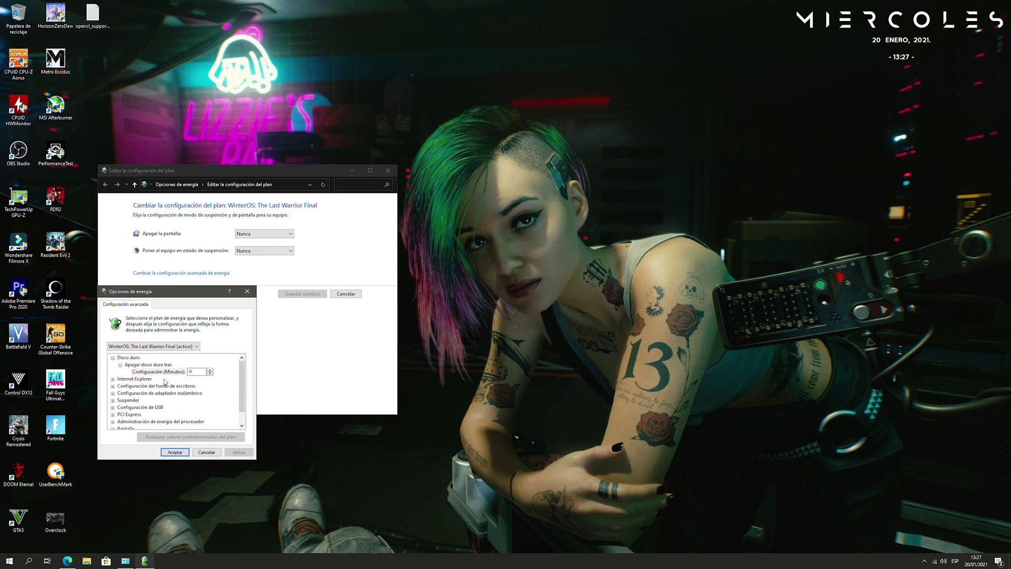
{"action": "left_click", "coordinate": [112, 414]}
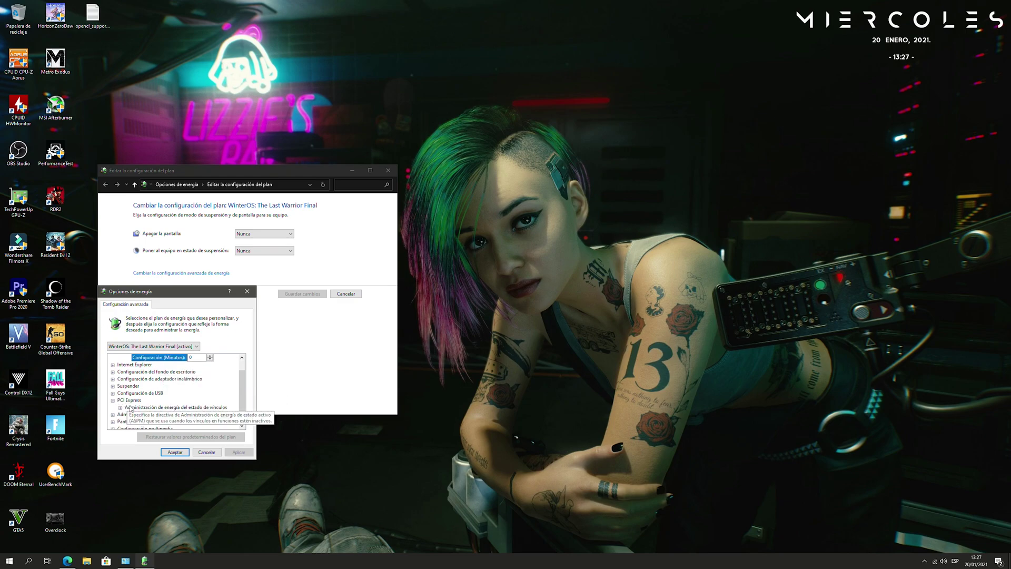
{"action": "left_click", "coordinate": [121, 407]}
{"action": "left_click", "coordinate": [157, 416]}
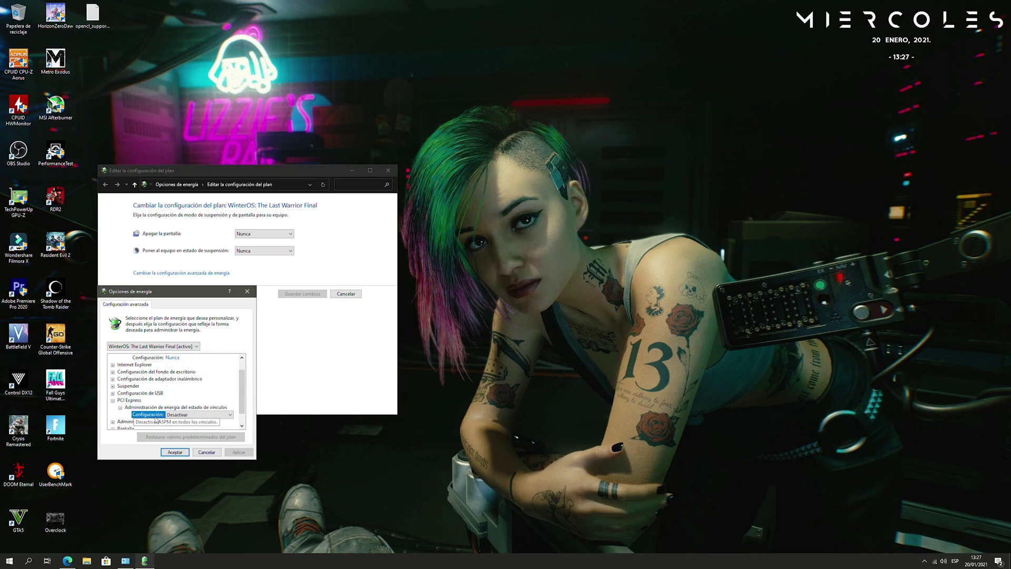
{"action": "left_click", "coordinate": [180, 415]}
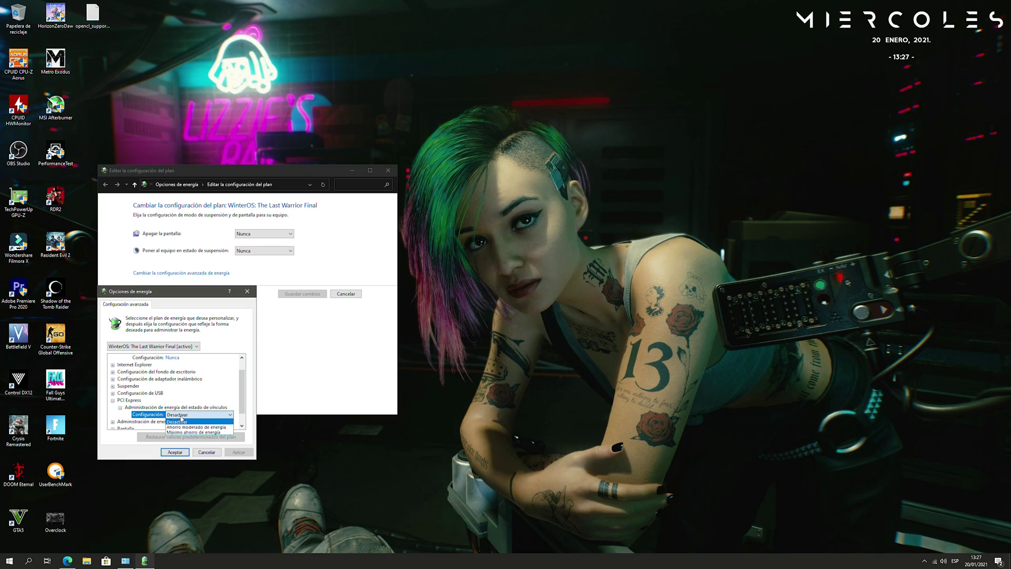
{"action": "left_click", "coordinate": [182, 421]}
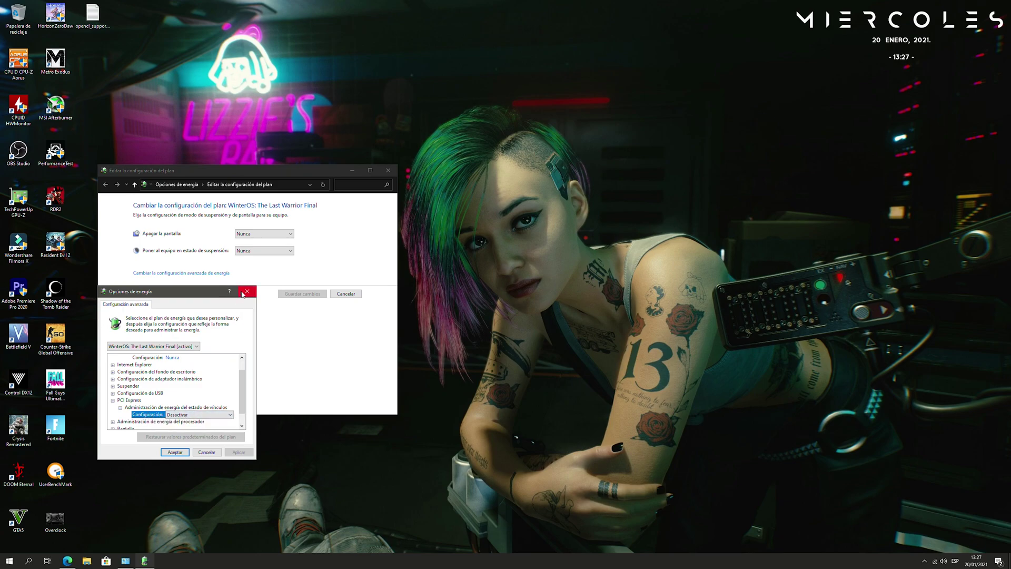
Close the power option windows and find the Xbox Game Bar settings by searching Windows Settings for "Xbox".
{"action": "left_click", "coordinate": [242, 293]}
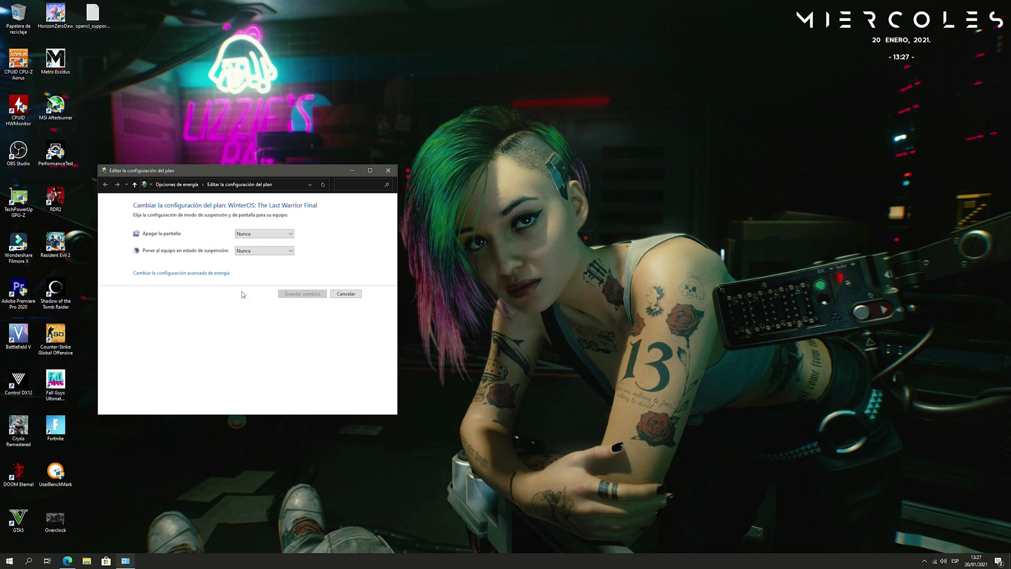
{"action": "left_click", "coordinate": [387, 172]}
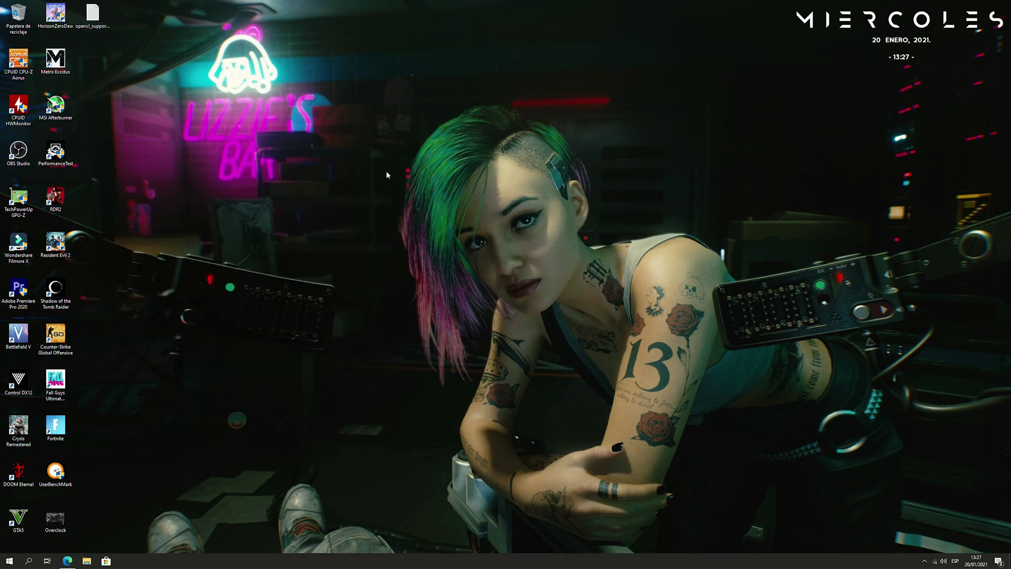
{"action": "left_click", "coordinate": [10, 560]}
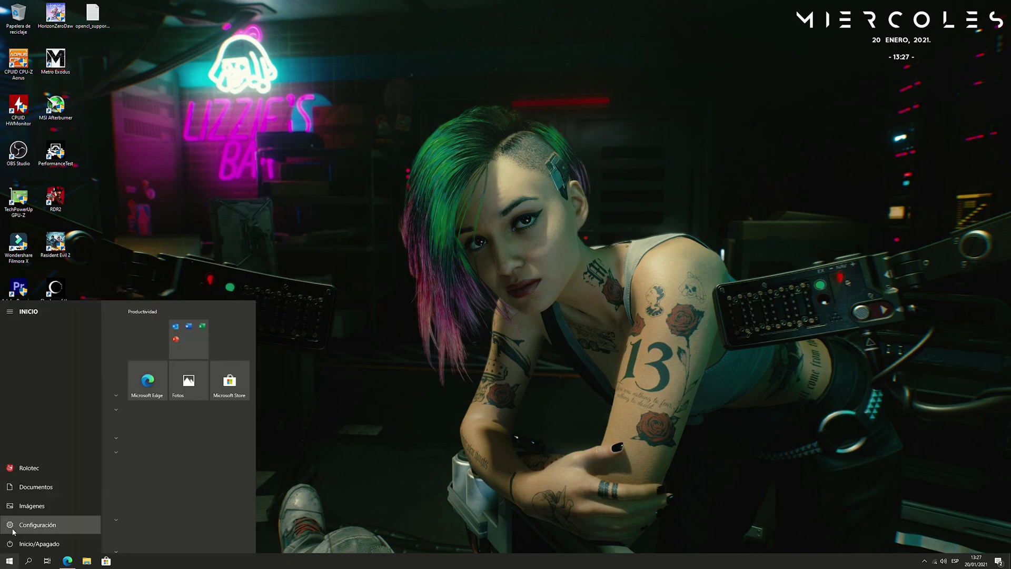
{"action": "left_click", "coordinate": [18, 526]}
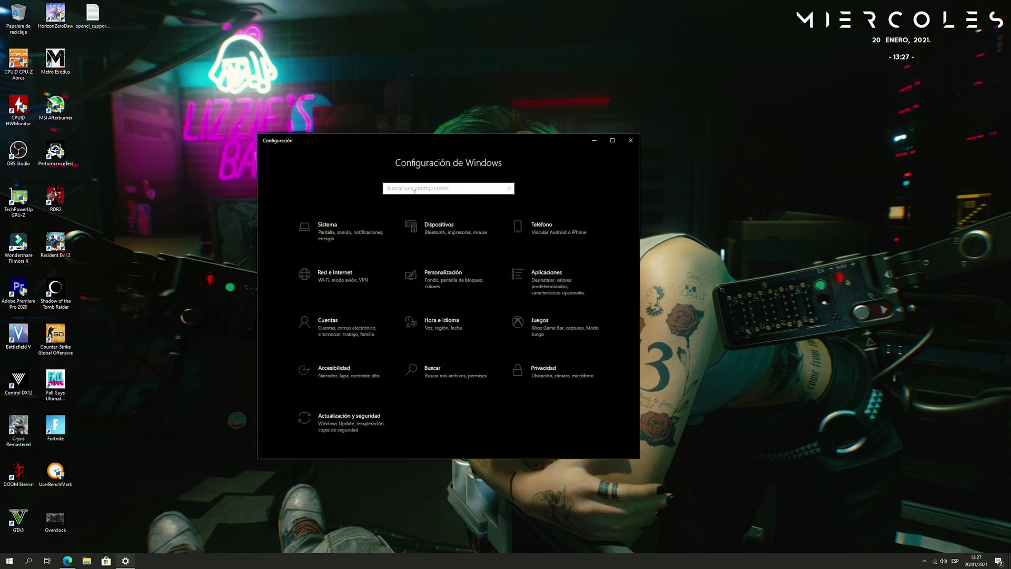
{"action": "type", "text": "Xbox"}
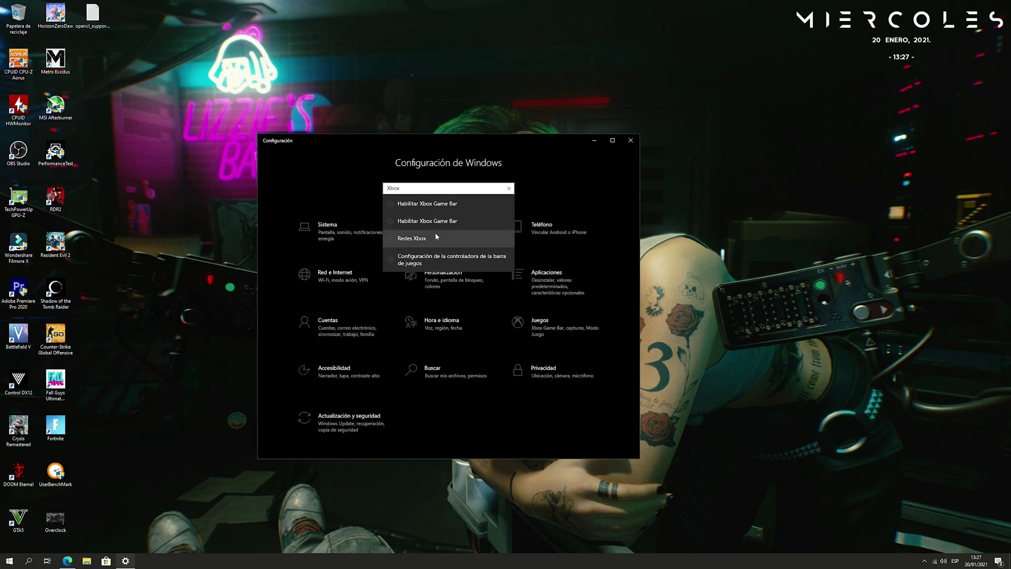
{"action": "left_click", "coordinate": [441, 257]}
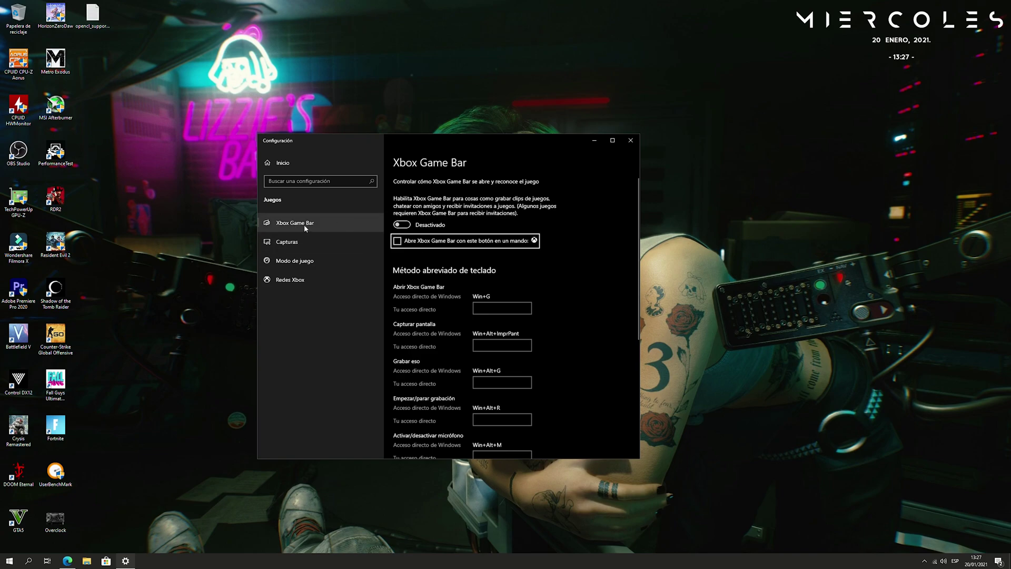
Set Xbox Game Bar to Desactivado and close Windows Settings.
{"action": "left_click", "coordinate": [402, 225]}
{"action": "left_click", "coordinate": [405, 227]}
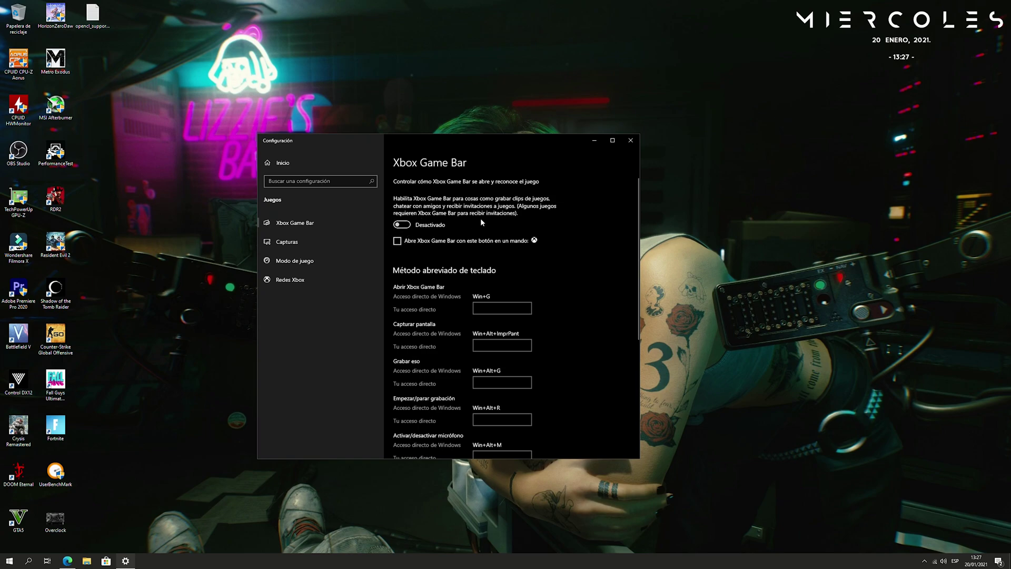
{"action": "left_click", "coordinate": [635, 143]}
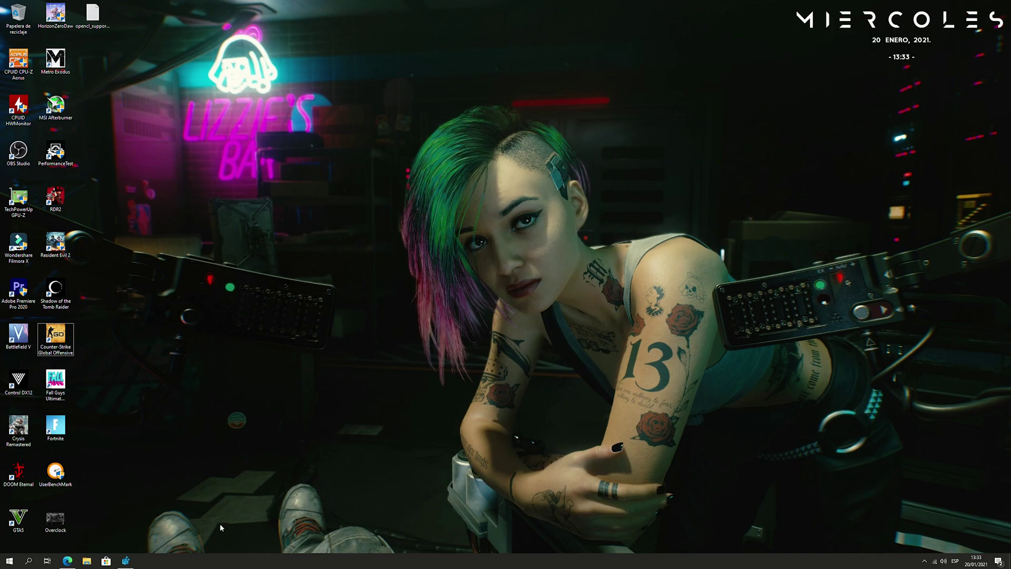
Close the open Registry Editor window and launch it again by running regedit.
{"action": "left_click", "coordinate": [129, 558]}
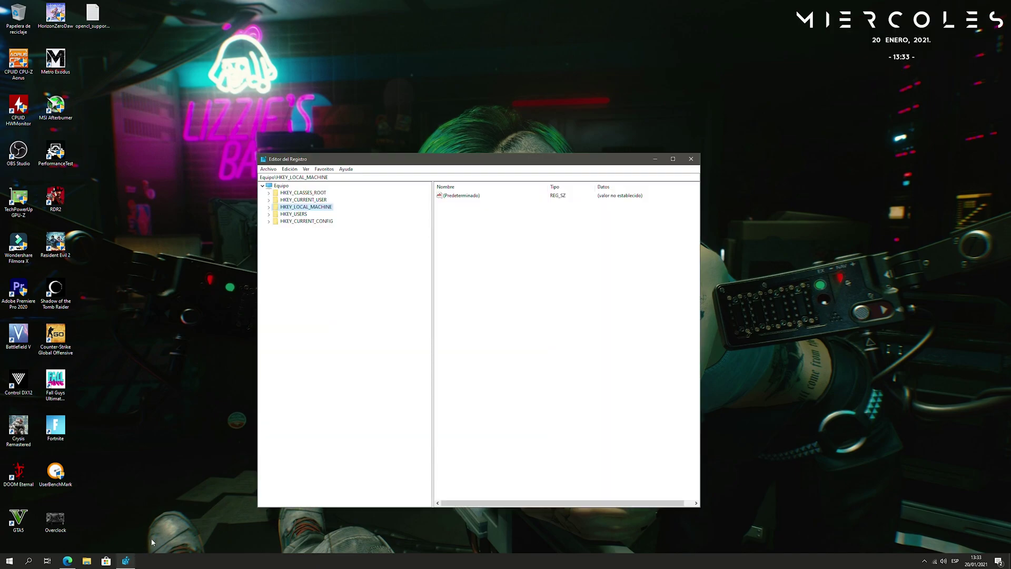
{"action": "left_click", "coordinate": [691, 159]}
{"action": "key", "text": "super+r"}
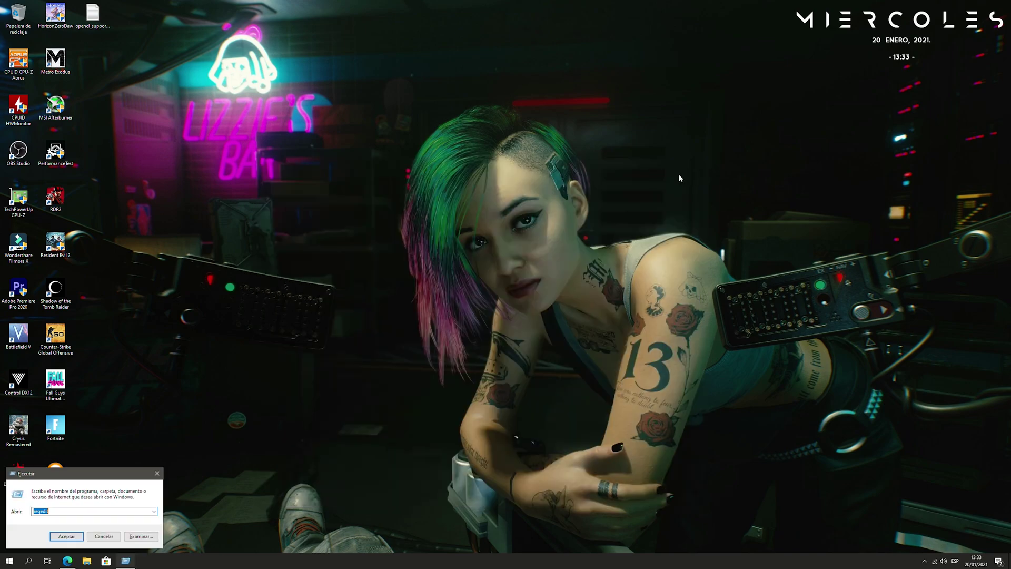
{"action": "key", "text": "Return"}
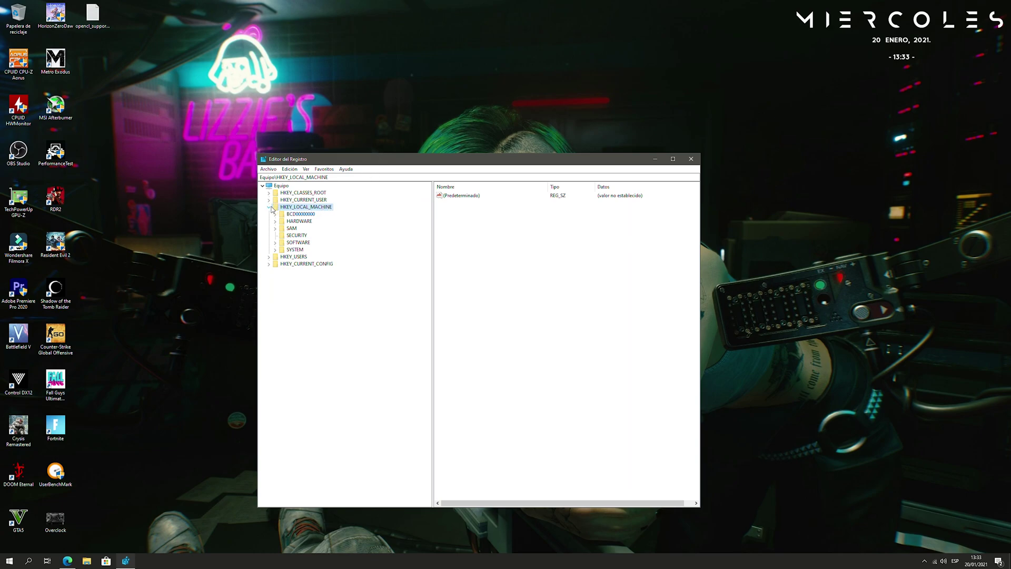
Search the registry under HKEY_LOCAL_MACHINE for amdkmdag.
{"action": "left_click", "coordinate": [290, 169]}
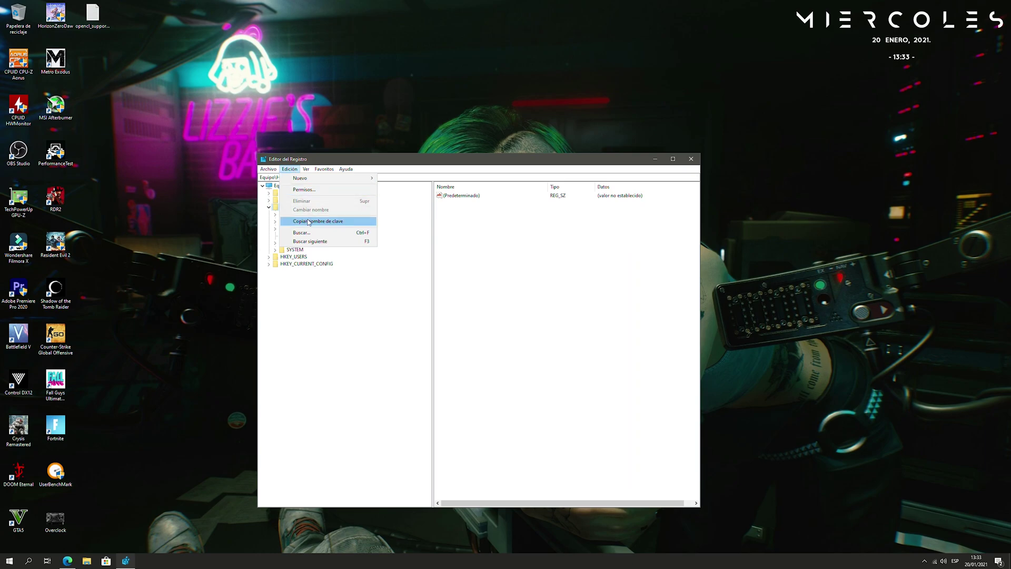
{"action": "left_click", "coordinate": [310, 232]}
{"action": "type", "text": "amdkmdag"}
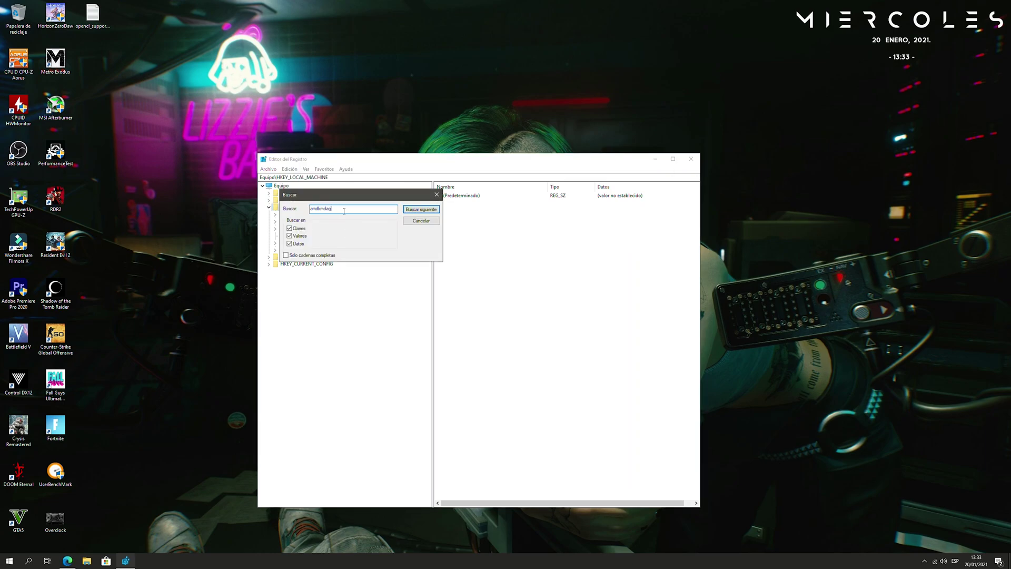
{"action": "left_click", "coordinate": [415, 209]}
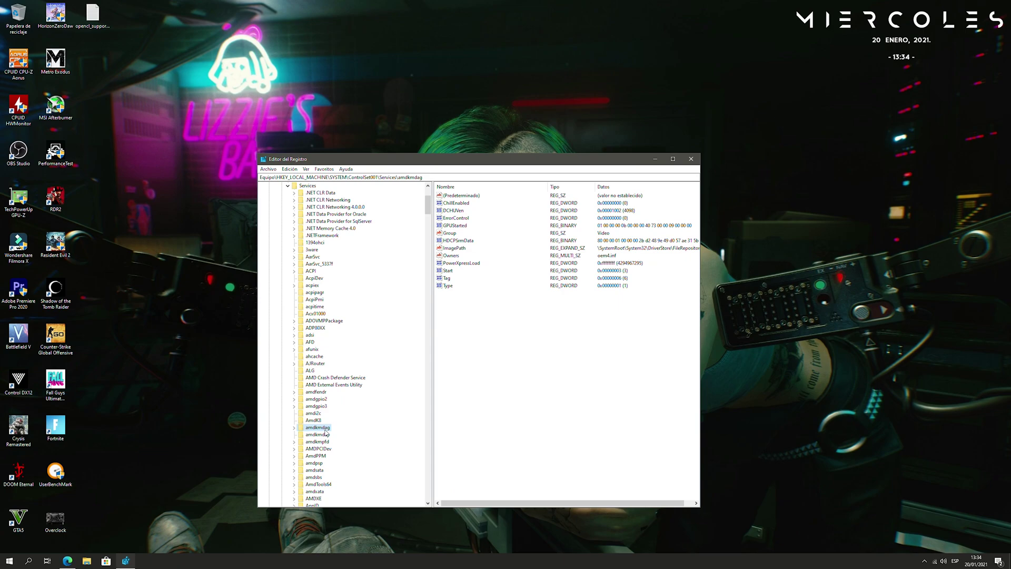
Open the ChillEnabled DWORD in the amdkmdag service key and accept its value as 0.
{"action": "left_click", "coordinate": [457, 204]}
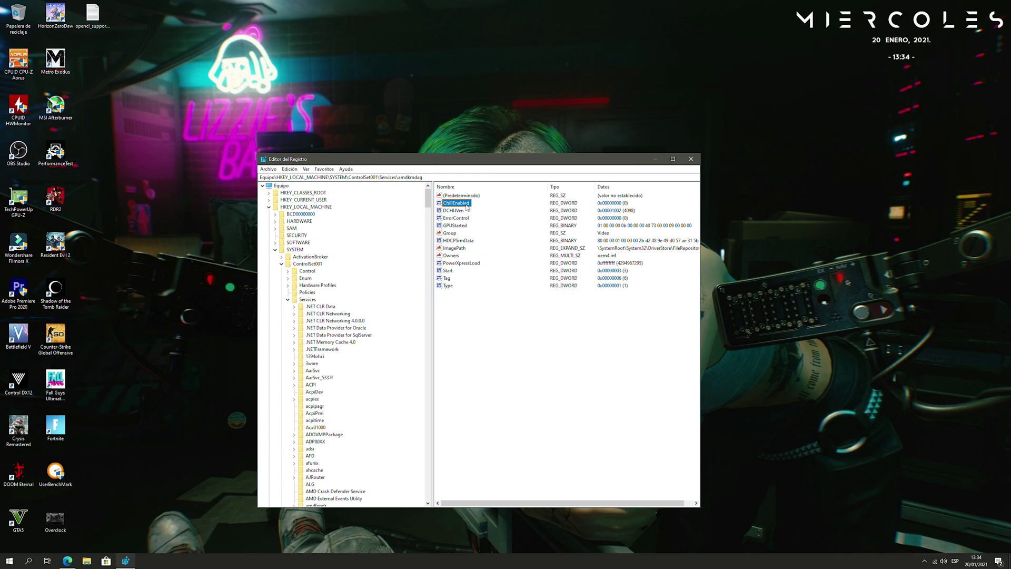
{"action": "double_click", "coordinate": [456, 203]}
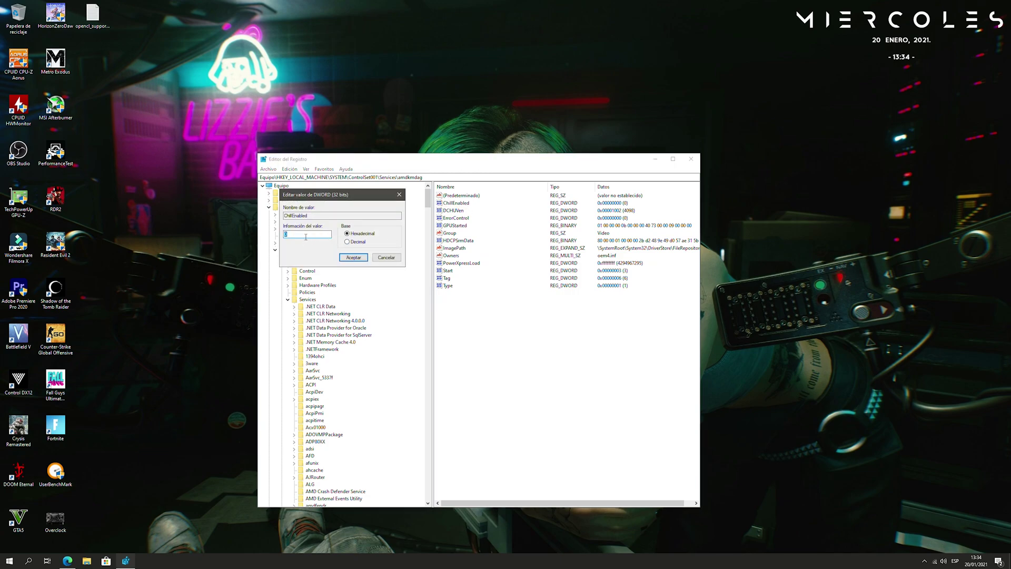
{"action": "left_click", "coordinate": [353, 257]}
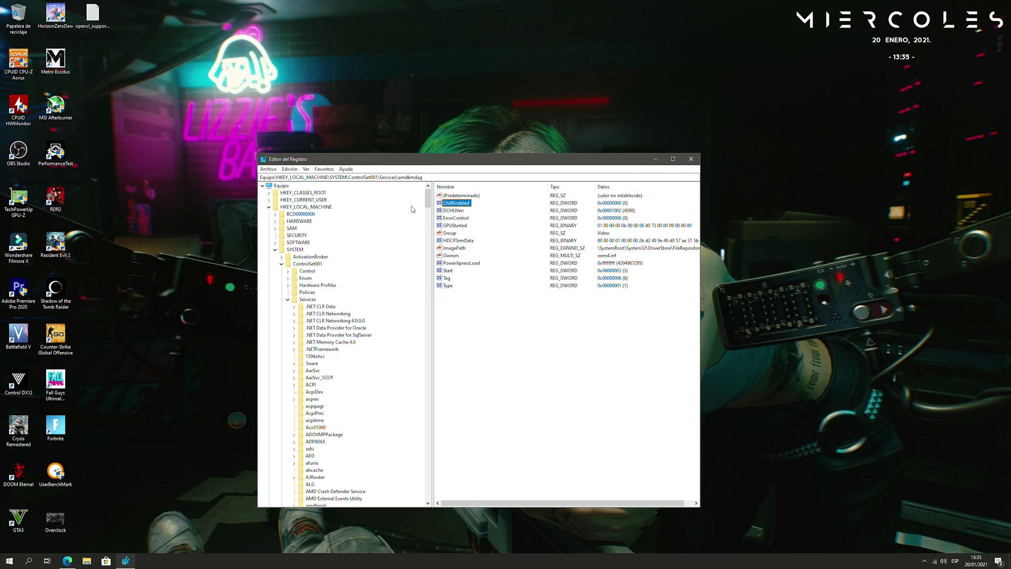
Return to HKEY_LOCAL_MACHINE, collapse it and search the registry for ulps.
{"action": "double_click", "coordinate": [306, 207]}
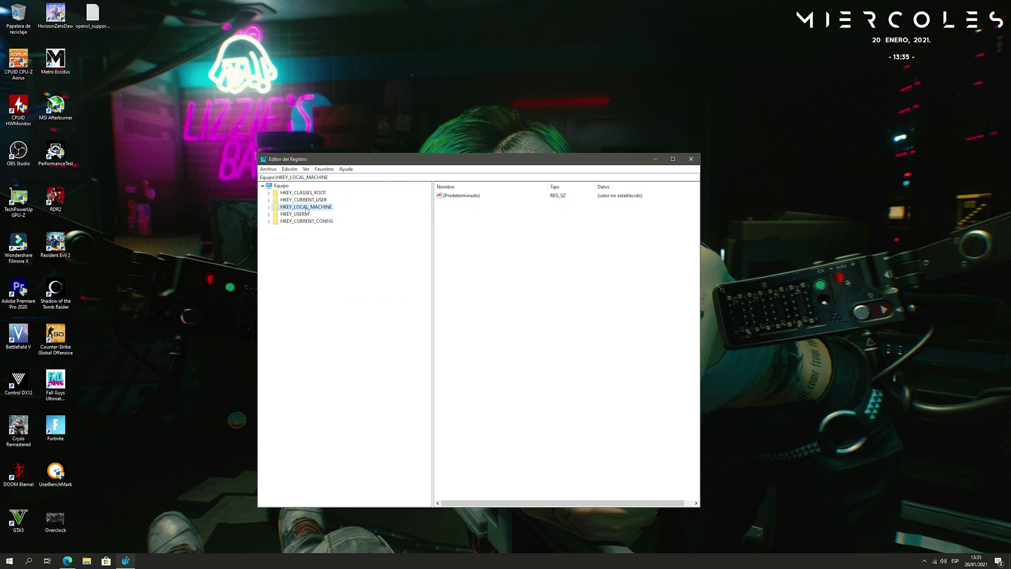
{"action": "left_click", "coordinate": [295, 169]}
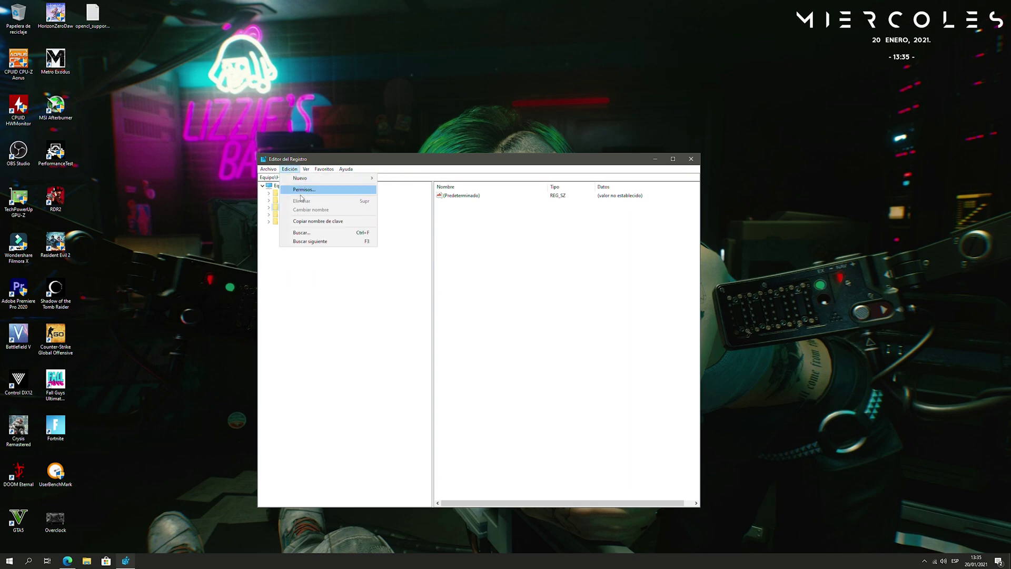
{"action": "left_click", "coordinate": [303, 233]}
{"action": "type", "text": "ulps"}
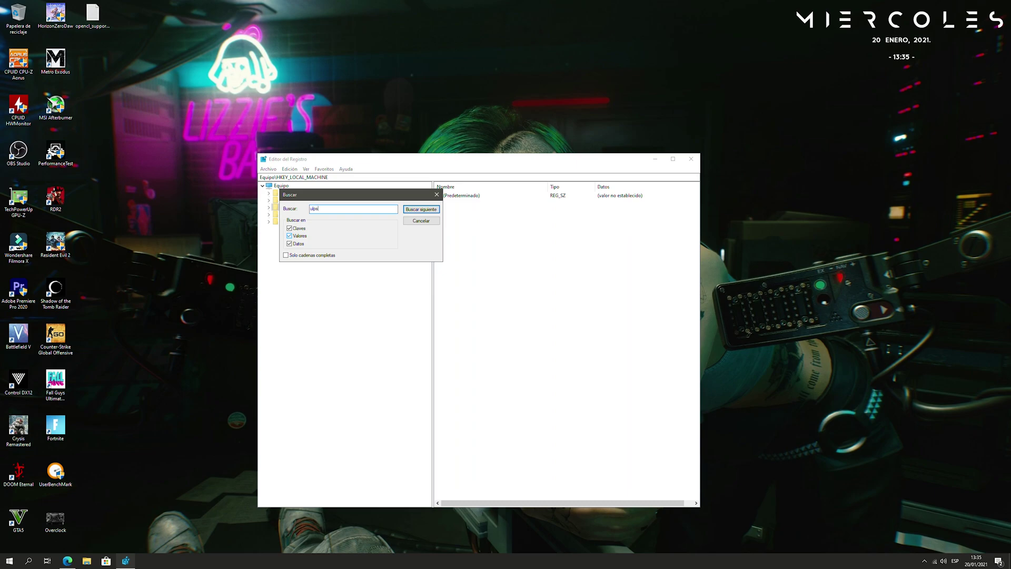
{"action": "key", "text": "Return"}
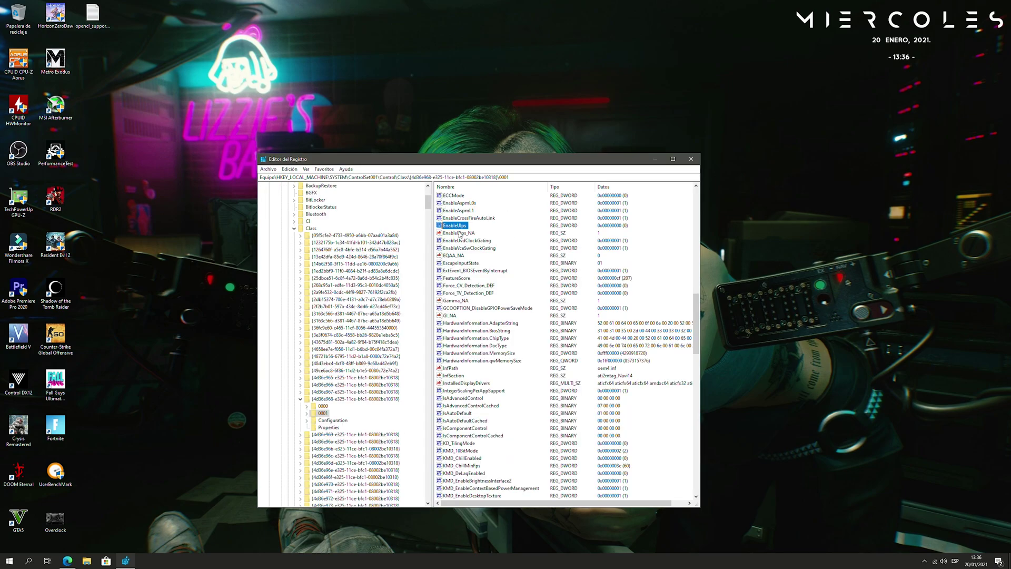
Set the EnableUlps DWORD in the display adapter's 0001 key to 0 and close the Registry Editor.
{"action": "double_click", "coordinate": [457, 227]}
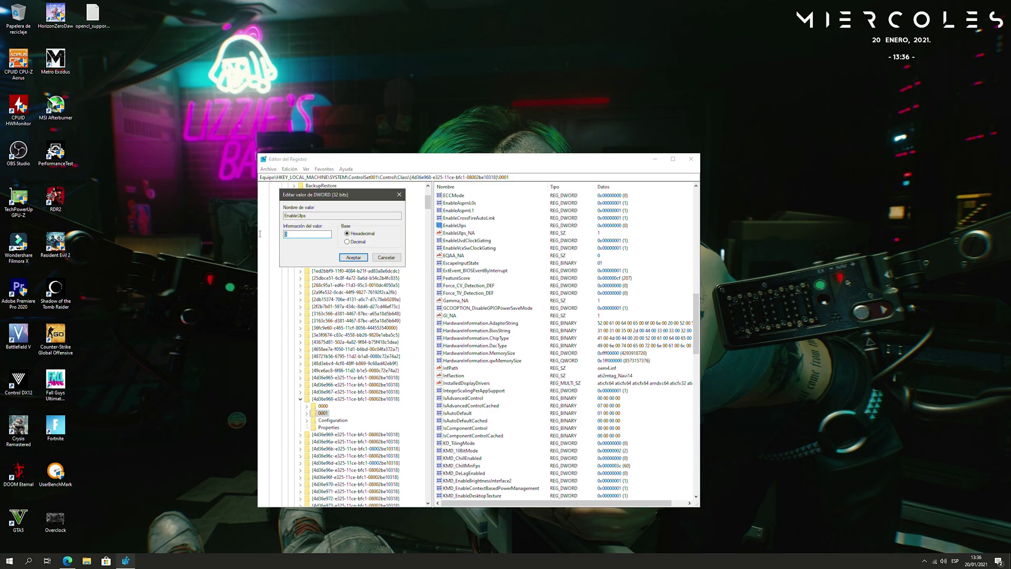
{"action": "type", "text": "0"}
{"action": "left_click", "coordinate": [349, 257]}
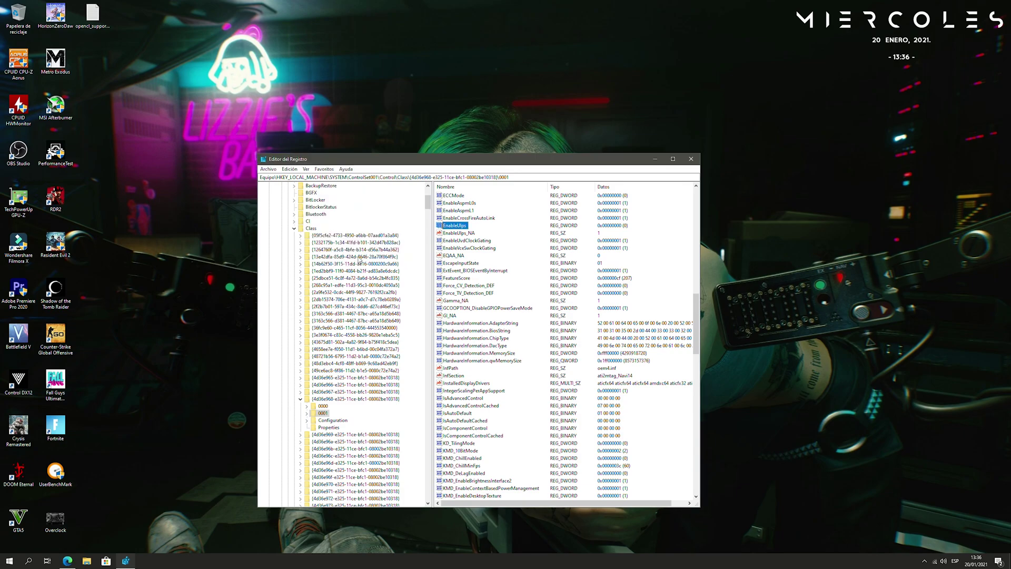
{"action": "left_click", "coordinate": [691, 159]}
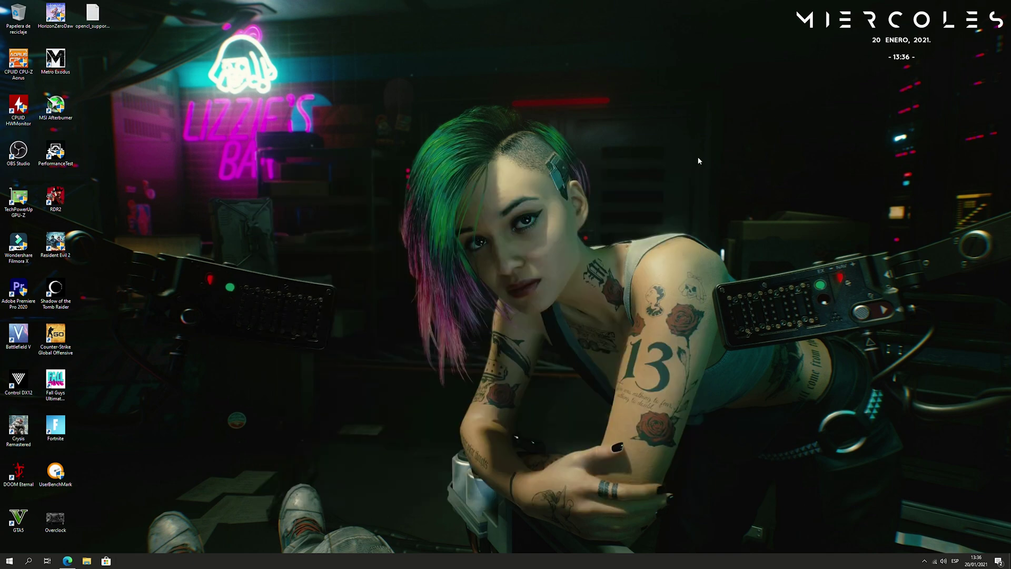